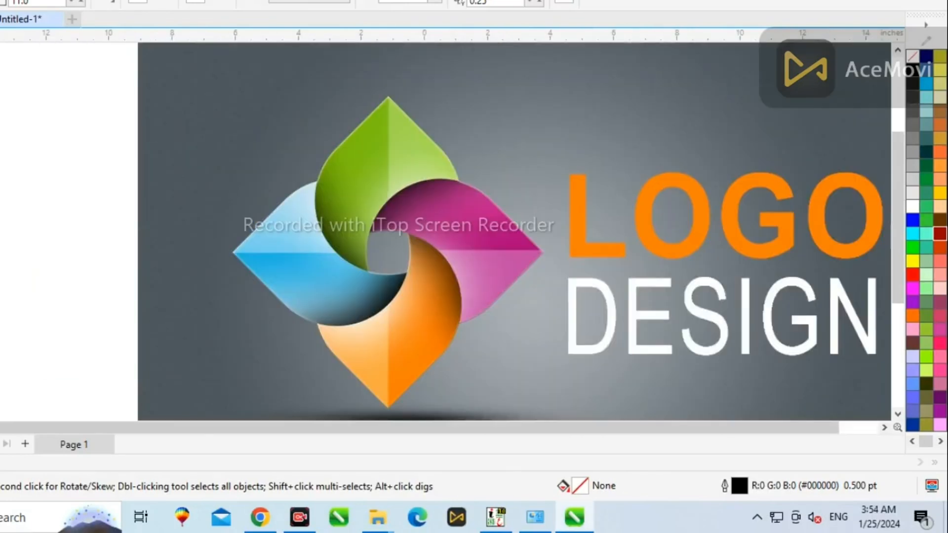
Trace the green petal's outline as a four-point straight-segment shape over the logo artwork.
{"action": "key", "text": "F5"}
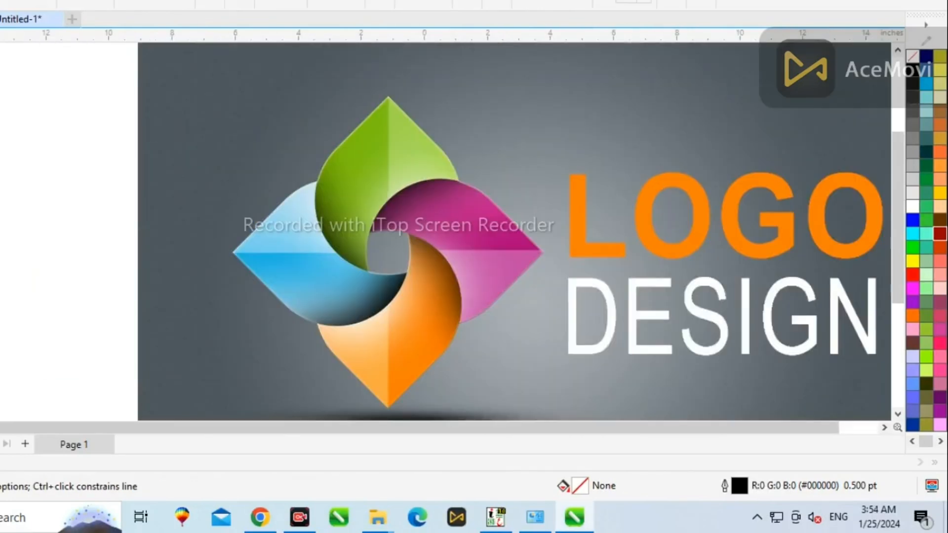
{"action": "scroll", "coordinate": [385, 105], "scroll_direction": "up", "scroll_amount": 1}
{"action": "left_click", "coordinate": [481, 204]}
{"action": "left_click", "coordinate": [390, 93]}
{"action": "left_click", "coordinate": [295, 204]}
{"action": "left_click", "coordinate": [363, 322]}
Switch to the Shape tool and bend the green petal's upper-right edge to follow the artwork.
{"action": "scroll", "coordinate": [603, 390], "scroll_direction": "down", "scroll_amount": 1}
{"action": "key", "text": "F10"}
{"action": "scroll", "coordinate": [367, 134], "scroll_direction": "up", "scroll_amount": 1}
{"action": "left_click", "coordinate": [370, 140]}
{"action": "left_click", "coordinate": [467, 107]}
{"action": "scroll", "coordinate": [345, 167], "scroll_direction": "down", "scroll_amount": 2}
{"action": "key", "text": "F10"}
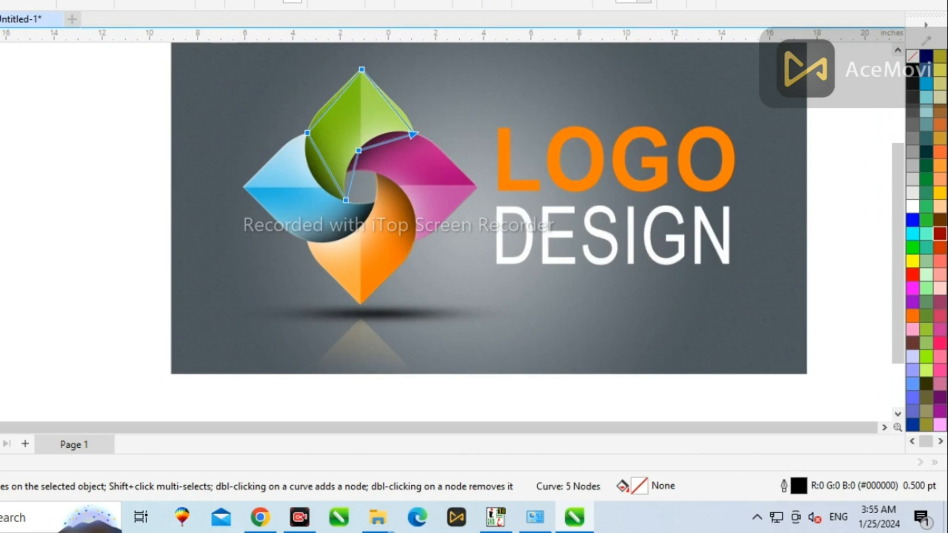
{"action": "scroll", "coordinate": [319, 86], "scroll_direction": "down", "scroll_amount": 1}
{"action": "scroll", "coordinate": [348, 123], "scroll_direction": "up", "scroll_amount": 3}
{"action": "left_click_drag", "start_coordinate": [341, 114], "coordinate": [353, 117]}
{"action": "scroll", "coordinate": [380, 164], "scroll_direction": "up", "scroll_amount": 2}
{"action": "left_click_drag", "start_coordinate": [387, 162], "coordinate": [464, 161]}
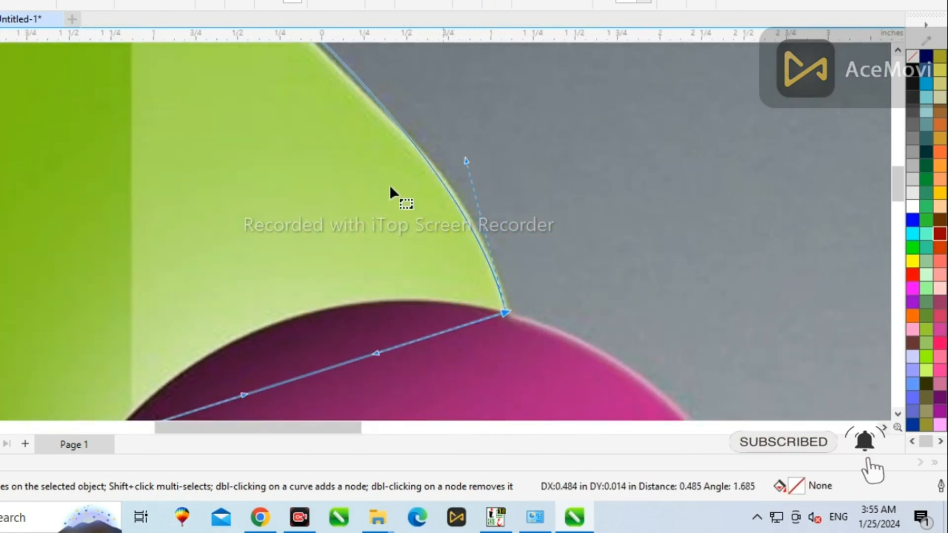
{"action": "scroll", "coordinate": [389, 185], "scroll_direction": "down", "scroll_amount": 1}
{"action": "scroll", "coordinate": [383, 77], "scroll_direction": "up", "scroll_amount": 1}
{"action": "left_click_drag", "start_coordinate": [310, 128], "coordinate": [304, 139]}
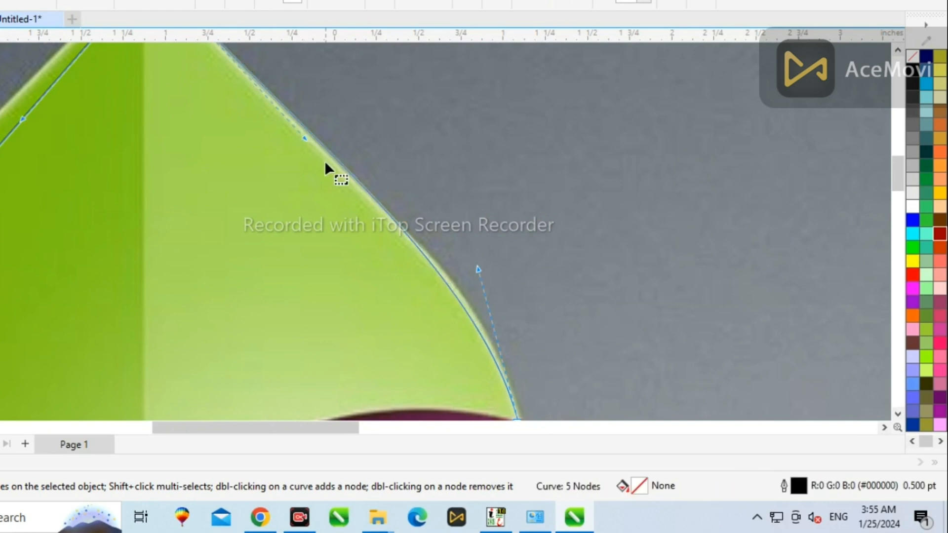
Curve the green petal's left edge to match the rounded outline of the artwork.
{"action": "scroll", "coordinate": [323, 163], "scroll_direction": "down", "scroll_amount": 1}
{"action": "scroll", "coordinate": [170, 144], "scroll_direction": "up", "scroll_amount": 1}
{"action": "left_click_drag", "start_coordinate": [206, 160], "coordinate": [181, 142]}
{"action": "scroll", "coordinate": [177, 151], "scroll_direction": "down", "scroll_amount": 1}
{"action": "scroll", "coordinate": [147, 235], "scroll_direction": "up", "scroll_amount": 1}
{"action": "left_click_drag", "start_coordinate": [138, 229], "coordinate": [115, 206]}
{"action": "scroll", "coordinate": [163, 172], "scroll_direction": "down", "scroll_amount": 1}
{"action": "scroll", "coordinate": [206, 110], "scroll_direction": "up", "scroll_amount": 1}
{"action": "left_click_drag", "start_coordinate": [199, 136], "coordinate": [206, 140]}
{"action": "left_click_drag", "start_coordinate": [100, 240], "coordinate": [88, 226]}
{"action": "scroll", "coordinate": [143, 182], "scroll_direction": "down", "scroll_amount": 2}
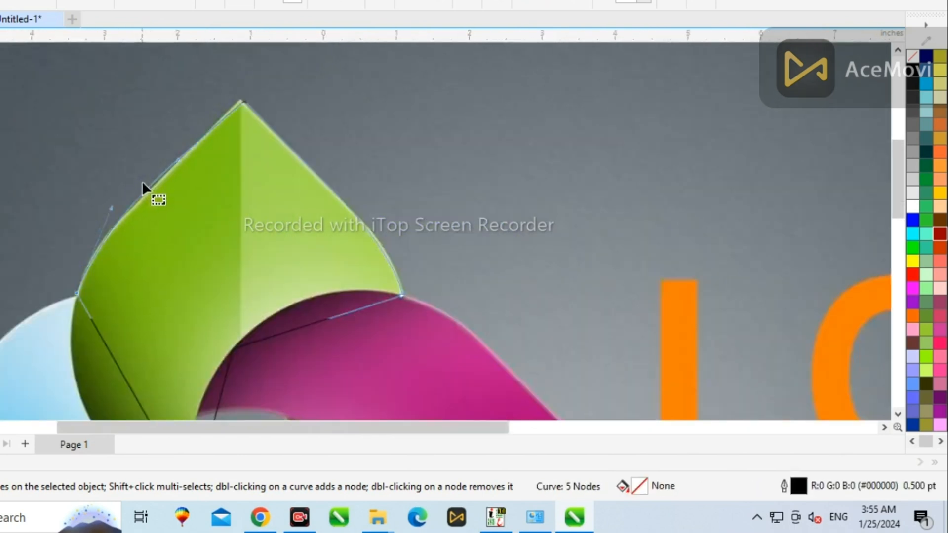
{"action": "scroll", "coordinate": [142, 260], "scroll_direction": "up", "scroll_amount": 1}
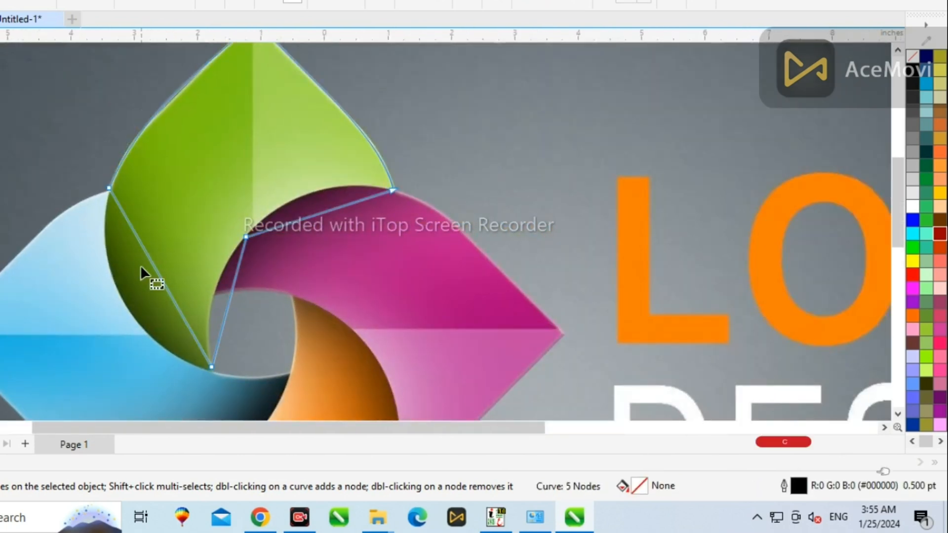
Adjust the green petal's inner edges so they follow the curves of the neighbouring pink and blue petals.
{"action": "scroll", "coordinate": [169, 203], "scroll_direction": "down", "scroll_amount": 1}
{"action": "scroll", "coordinate": [200, 214], "scroll_direction": "up", "scroll_amount": 1}
{"action": "left_click_drag", "start_coordinate": [205, 230], "coordinate": [262, 397]}
{"action": "scroll", "coordinate": [243, 292], "scroll_direction": "up", "scroll_amount": 1}
{"action": "left_click_drag", "start_coordinate": [340, 245], "coordinate": [312, 228]}
{"action": "left_click_drag", "start_coordinate": [331, 324], "coordinate": [285, 306]}
{"action": "scroll", "coordinate": [285, 306], "scroll_direction": "down", "scroll_amount": 4}
{"action": "scroll", "coordinate": [435, 209], "scroll_direction": "up", "scroll_amount": 3}
{"action": "left_click_drag", "start_coordinate": [437, 171], "coordinate": [307, 153]}
{"action": "scroll", "coordinate": [247, 235], "scroll_direction": "up", "scroll_amount": 3}
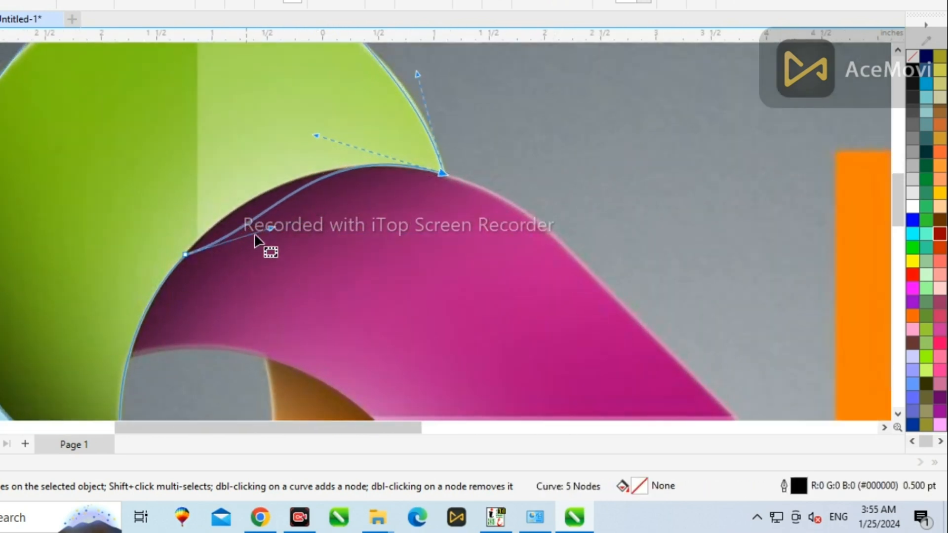
{"action": "left_click_drag", "start_coordinate": [263, 228], "coordinate": [218, 203]}
{"action": "scroll", "coordinate": [313, 211], "scroll_direction": "down", "scroll_amount": 5}
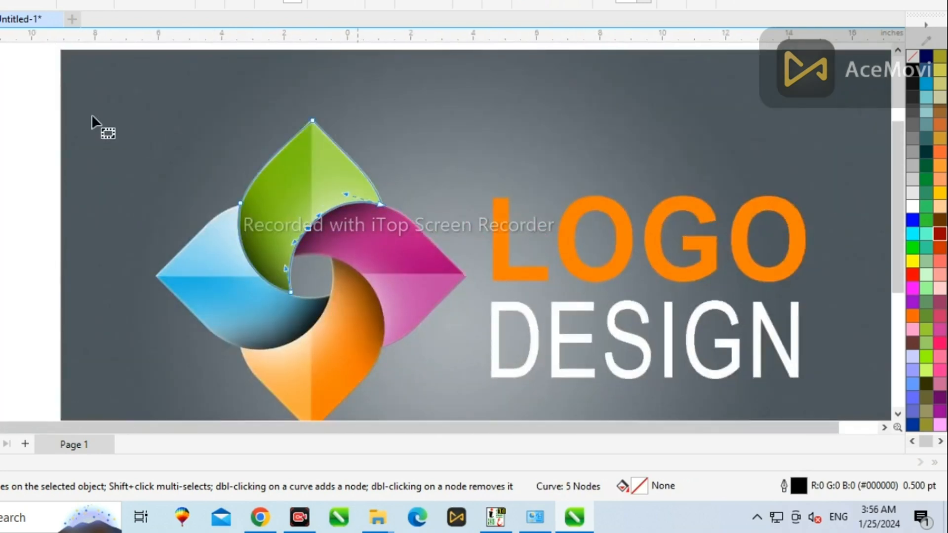
Start tracing the pink petal's outline from its inner tip along the top edge to its outer point.
{"action": "key", "text": "space"}
{"action": "key", "text": "Escape"}
{"action": "scroll", "coordinate": [414, 147], "scroll_direction": "down", "scroll_amount": 1}
{"action": "key", "text": "F5"}
{"action": "scroll", "coordinate": [302, 228], "scroll_direction": "up", "scroll_amount": 2}
{"action": "left_click", "coordinate": [280, 240]}
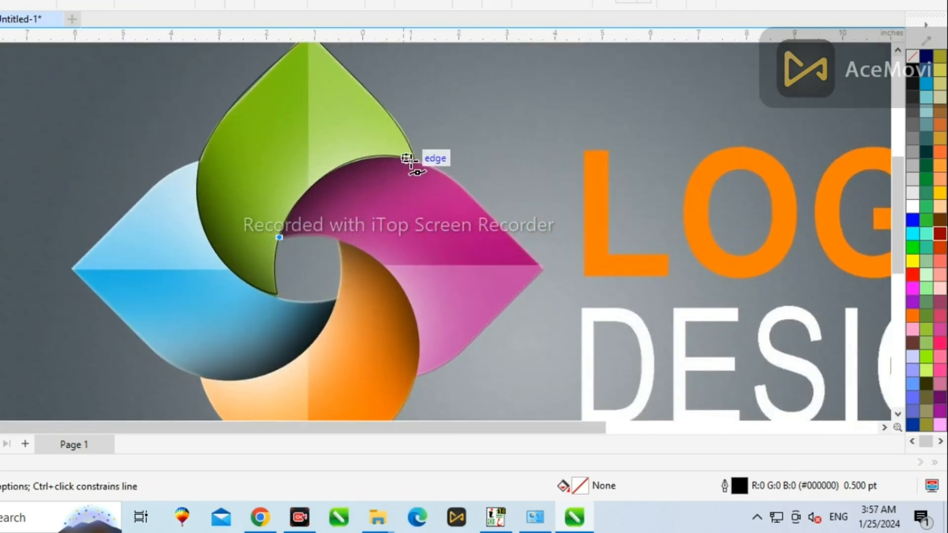
{"action": "left_click", "coordinate": [411, 161]}
{"action": "scroll", "coordinate": [533, 266], "scroll_direction": "up", "scroll_amount": 2}
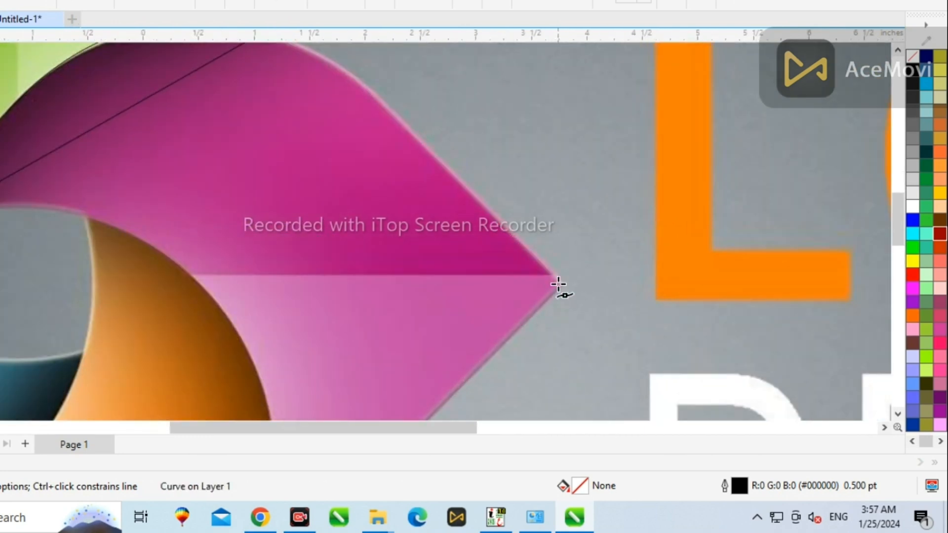
{"action": "left_click", "coordinate": [558, 280]}
Complete the pink petal's outline along its lower edge and inner curve back to the start.
{"action": "scroll", "coordinate": [451, 153], "scroll_direction": "down", "scroll_amount": 1}
{"action": "scroll", "coordinate": [341, 369], "scroll_direction": "up", "scroll_amount": 1}
{"action": "left_click", "coordinate": [345, 373]}
{"action": "scroll", "coordinate": [467, 288], "scroll_direction": "down", "scroll_amount": 2}
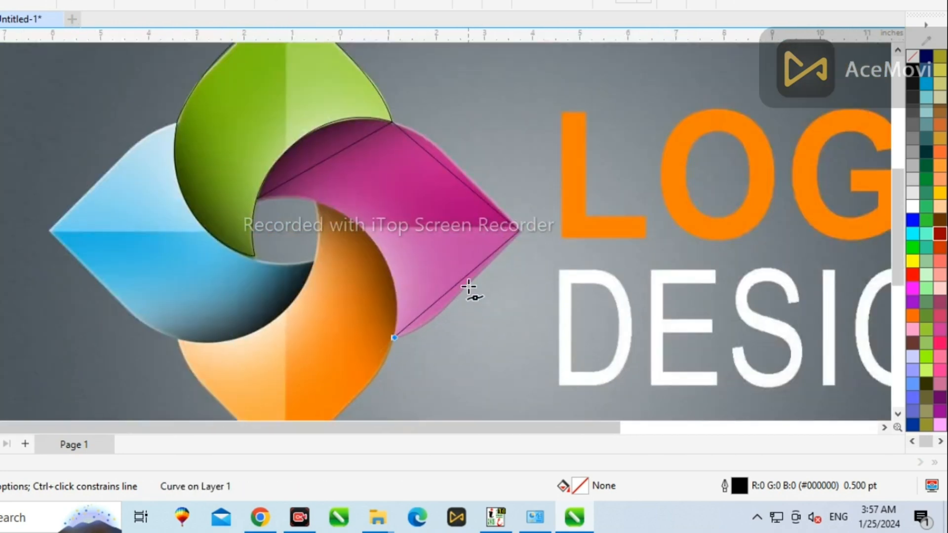
{"action": "scroll", "coordinate": [341, 221], "scroll_direction": "up", "scroll_amount": 2}
{"action": "left_click", "coordinate": [368, 227]}
{"action": "left_click", "coordinate": [212, 192]}
{"action": "scroll", "coordinate": [424, 84], "scroll_direction": "down", "scroll_amount": 1}
{"action": "scroll", "coordinate": [448, 96], "scroll_direction": "up", "scroll_amount": 2}
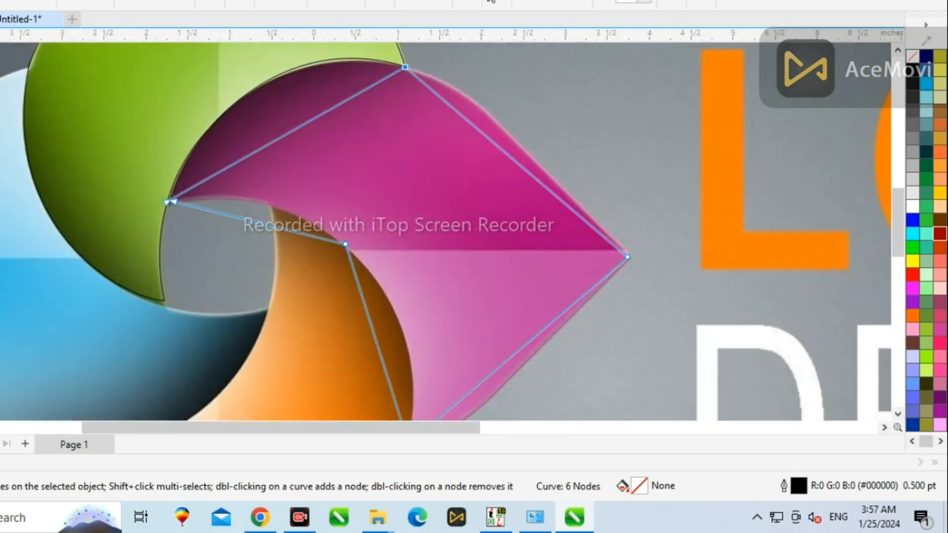
Curve the pink petal's upper outer edge to match the artwork.
{"action": "scroll", "coordinate": [439, 84], "scroll_direction": "down", "scroll_amount": 1}
{"action": "left_click_drag", "start_coordinate": [451, 88], "coordinate": [454, 91]}
{"action": "scroll", "coordinate": [469, 111], "scroll_direction": "up", "scroll_amount": 2}
{"action": "left_click_drag", "start_coordinate": [484, 121], "coordinate": [503, 84]}
{"action": "scroll", "coordinate": [604, 239], "scroll_direction": "up", "scroll_amount": 2}
{"action": "scroll", "coordinate": [525, 294], "scroll_direction": "down", "scroll_amount": 1}
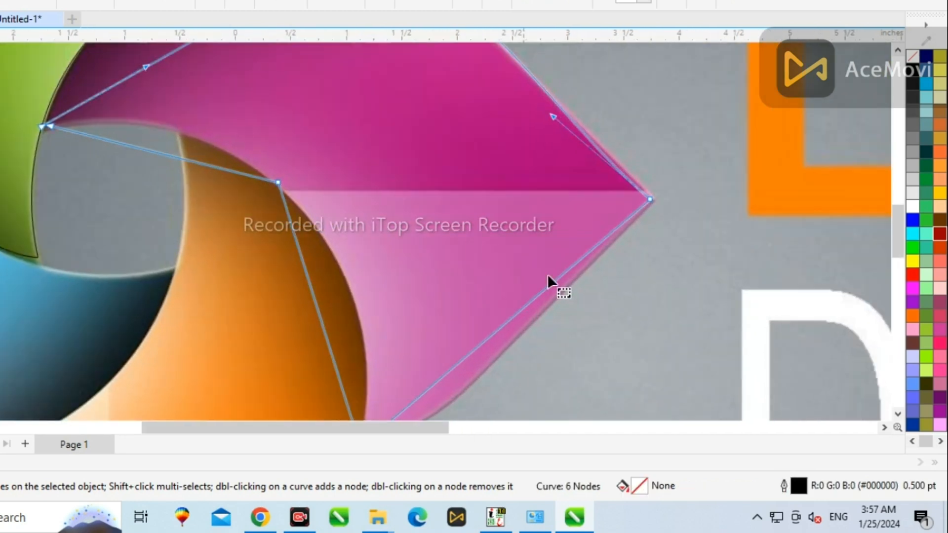
Curve the pink petal's lower outer edge so it follows the artwork's rounded outline.
{"action": "scroll", "coordinate": [552, 163], "scroll_direction": "down", "scroll_amount": 1}
{"action": "left_click_drag", "start_coordinate": [543, 256], "coordinate": [547, 269]}
{"action": "left_click_drag", "start_coordinate": [466, 317], "coordinate": [479, 352]}
{"action": "scroll", "coordinate": [555, 277], "scroll_direction": "up", "scroll_amount": 1}
{"action": "left_click_drag", "start_coordinate": [544, 267], "coordinate": [535, 264]}
{"action": "scroll", "coordinate": [524, 273], "scroll_direction": "down", "scroll_amount": 2}
{"action": "left_click_drag", "start_coordinate": [427, 249], "coordinate": [458, 236]}
{"action": "scroll", "coordinate": [442, 298], "scroll_direction": "up", "scroll_amount": 1}
{"action": "left_click_drag", "start_coordinate": [441, 301], "coordinate": [475, 322]}
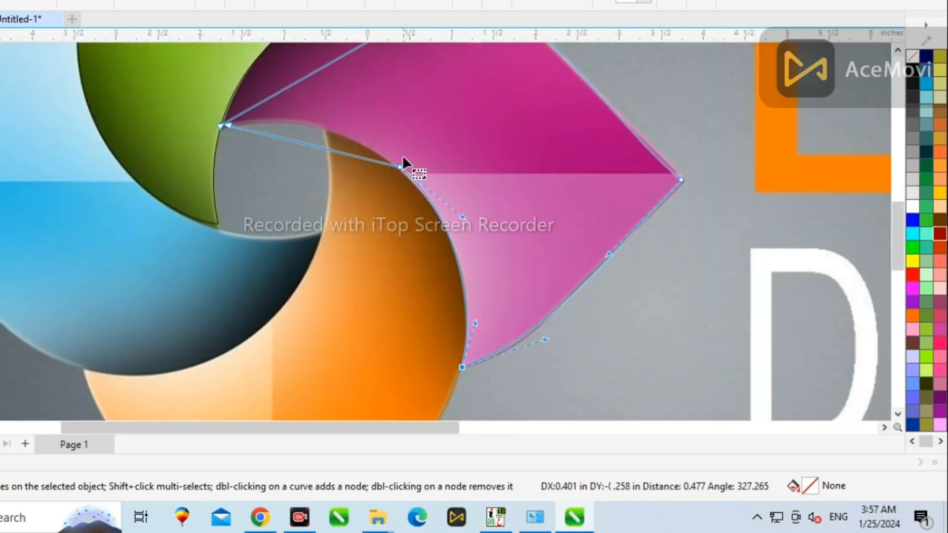
Bend the pink petal's inner edge to follow the green and orange petals' curves.
{"action": "left_click", "coordinate": [400, 166]}
{"action": "left_click_drag", "start_coordinate": [344, 157], "coordinate": [324, 52]}
{"action": "scroll", "coordinate": [350, 123], "scroll_direction": "down", "scroll_amount": 1}
{"action": "left_click_drag", "start_coordinate": [320, 120], "coordinate": [287, 118]}
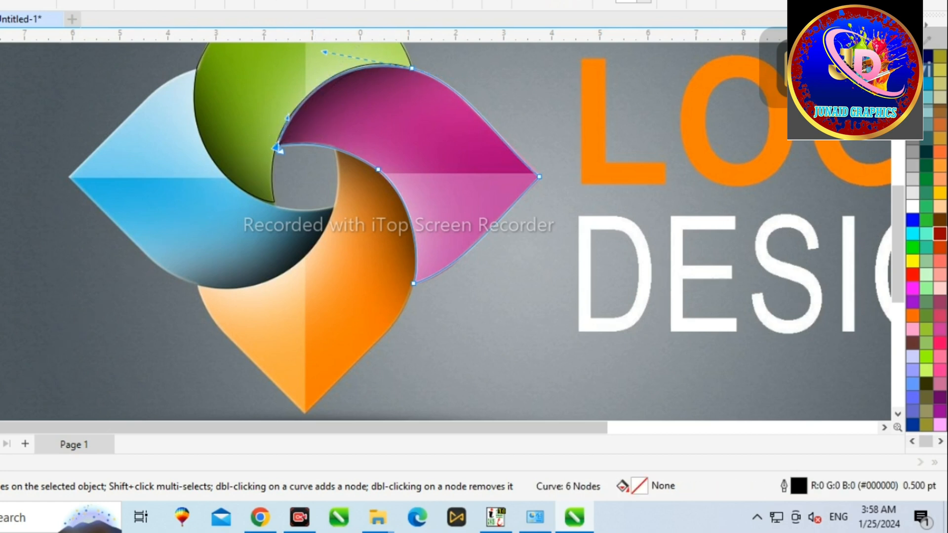
Trace the orange petal's outline with straight segments around its outer point and inner curve.
{"action": "key", "text": "space"}
{"action": "key", "text": "space"}
{"action": "left_click", "coordinate": [198, 286]}
{"action": "scroll", "coordinate": [161, 233], "scroll_direction": "down", "scroll_amount": 1}
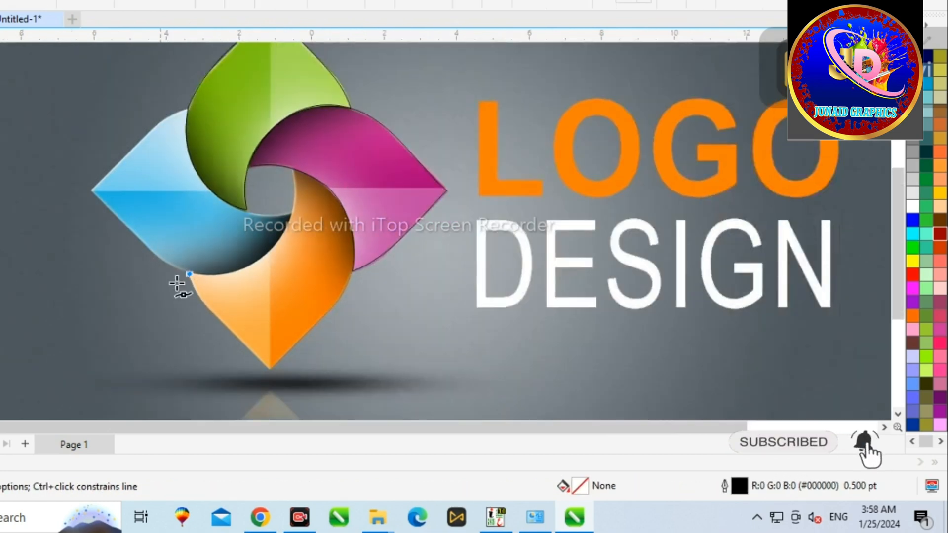
{"action": "scroll", "coordinate": [238, 344], "scroll_direction": "up", "scroll_amount": 3}
{"action": "left_click", "coordinate": [315, 400]}
{"action": "scroll", "coordinate": [274, 346], "scroll_direction": "down", "scroll_amount": 3}
{"action": "scroll", "coordinate": [374, 260], "scroll_direction": "up", "scroll_amount": 3}
{"action": "left_click", "coordinate": [399, 238]}
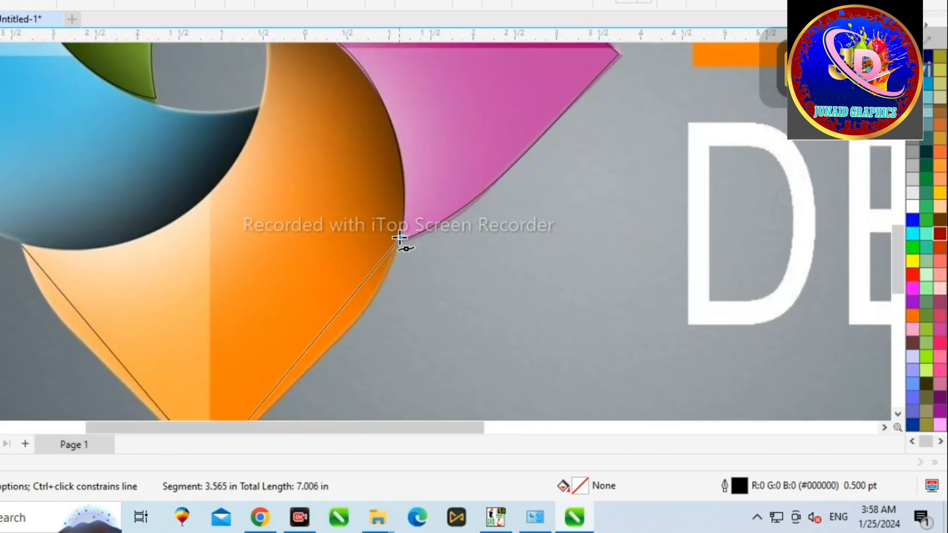
{"action": "scroll", "coordinate": [346, 197], "scroll_direction": "down", "scroll_amount": 3}
{"action": "scroll", "coordinate": [296, 154], "scroll_direction": "up", "scroll_amount": 3}
{"action": "left_click", "coordinate": [277, 110]}
{"action": "scroll", "coordinate": [277, 197], "scroll_direction": "down", "scroll_amount": 3}
{"action": "scroll", "coordinate": [275, 246], "scroll_direction": "up", "scroll_amount": 3}
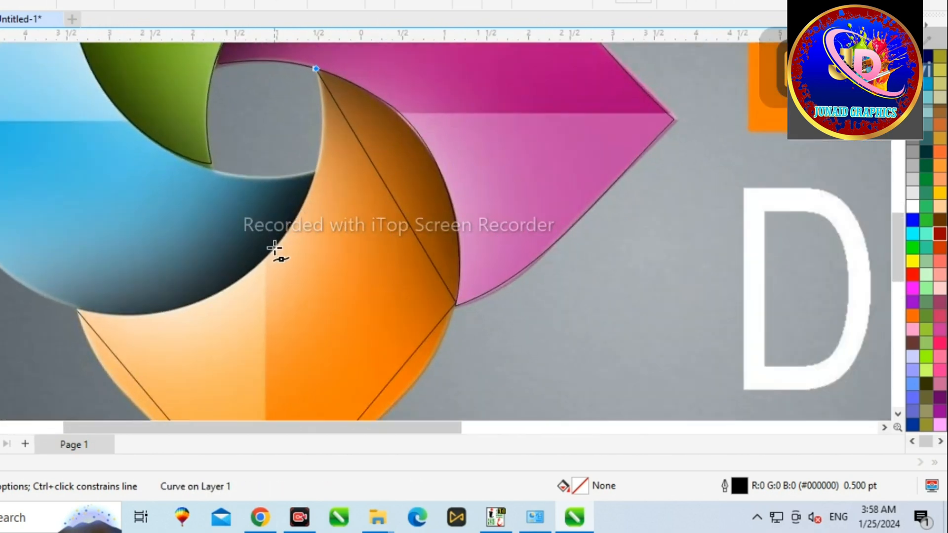
{"action": "left_click", "coordinate": [79, 311]}
{"action": "scroll", "coordinate": [376, 250], "scroll_direction": "down", "scroll_amount": 3}
Switch to the Shape tool and curve the orange petal's right and bottom edges to fit the artwork.
{"action": "key", "text": "F10"}
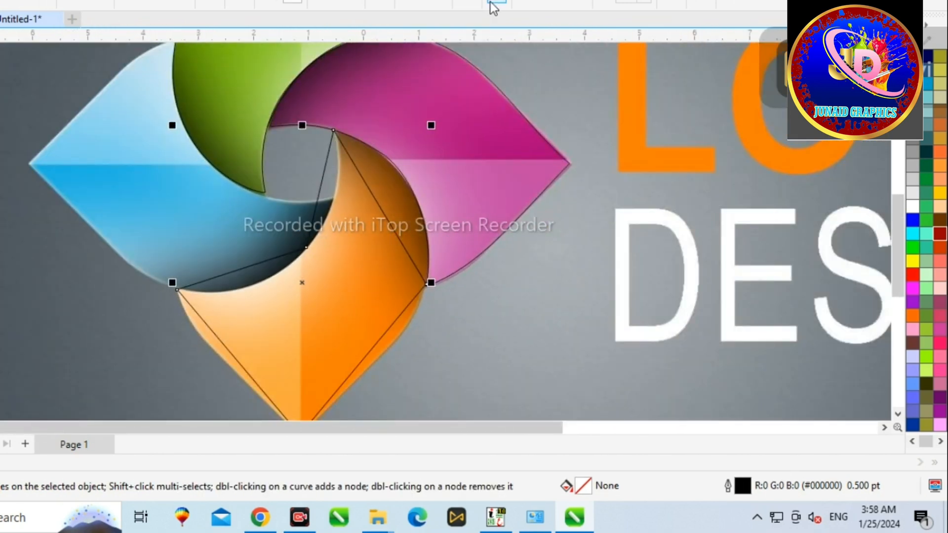
{"action": "scroll", "coordinate": [345, 158], "scroll_direction": "up", "scroll_amount": 1}
{"action": "left_click_drag", "start_coordinate": [362, 177], "coordinate": [436, 245]}
{"action": "scroll", "coordinate": [419, 264], "scroll_direction": "down", "scroll_amount": 1}
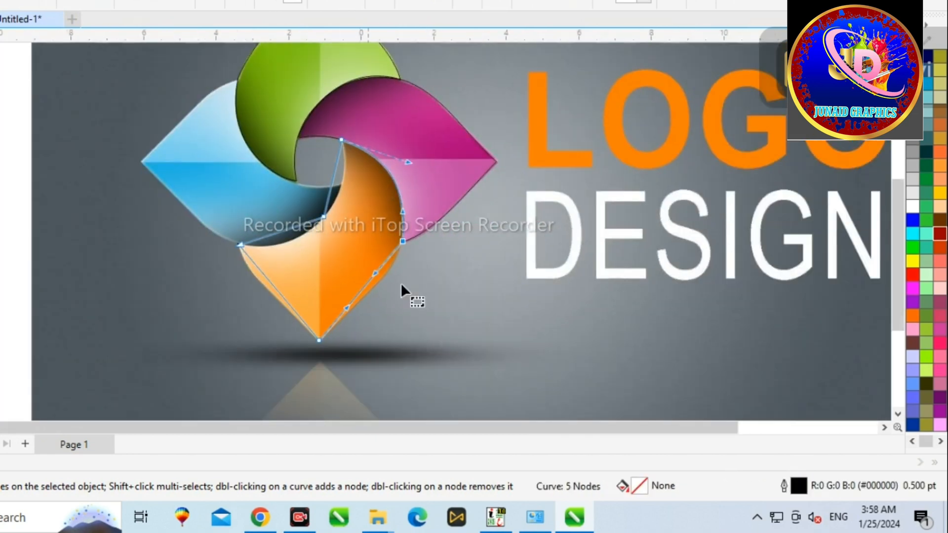
{"action": "scroll", "coordinate": [399, 284], "scroll_direction": "up", "scroll_amount": 1}
{"action": "left_click_drag", "start_coordinate": [366, 266], "coordinate": [391, 286]}
{"action": "left_click_drag", "start_coordinate": [306, 355], "coordinate": [241, 347]}
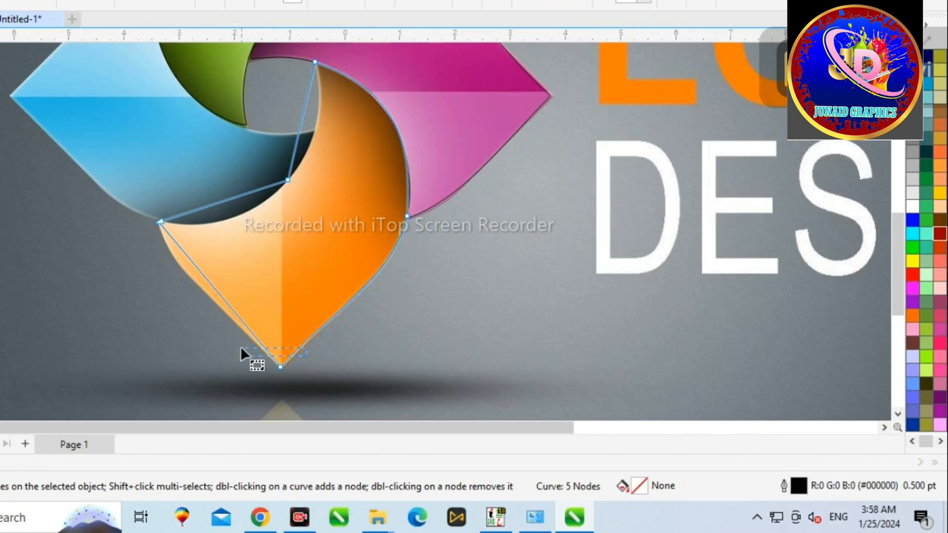
Curve the orange petal's left and inner edges to match the artwork.
{"action": "left_click_drag", "start_coordinate": [203, 278], "coordinate": [175, 283]}
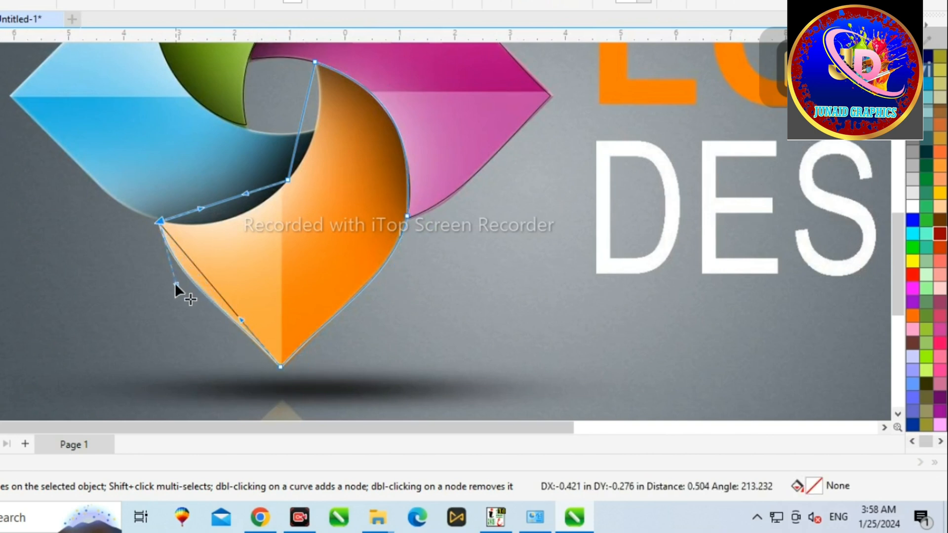
{"action": "left_click_drag", "start_coordinate": [225, 237], "coordinate": [233, 236]}
{"action": "left_click_drag", "start_coordinate": [245, 194], "coordinate": [256, 202]}
{"action": "left_click_drag", "start_coordinate": [302, 107], "coordinate": [315, 116]}
{"action": "scroll", "coordinate": [469, 212], "scroll_direction": "down", "scroll_amount": 2}
{"action": "key", "text": "space"}
Trace the blue petal's outline with straight segments around its outer point and inner curve.
{"action": "key", "text": "F5"}
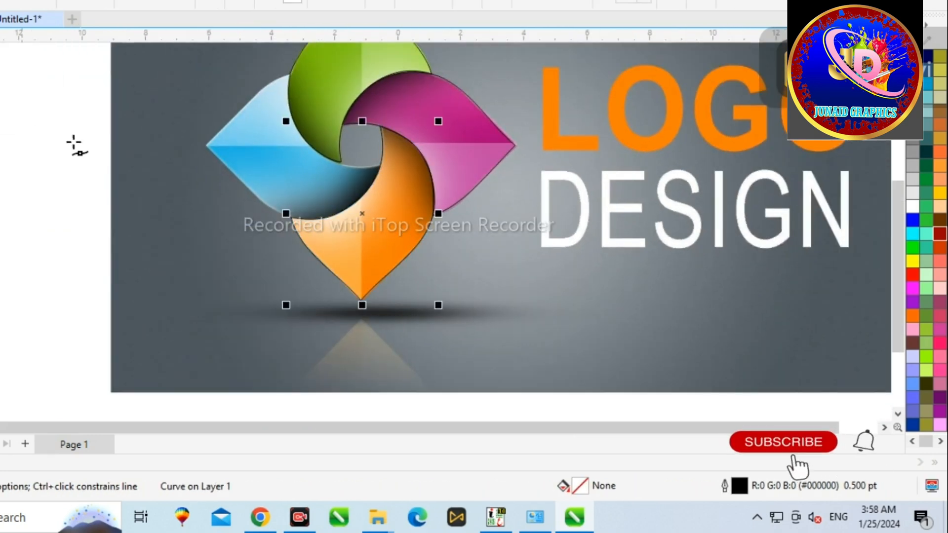
{"action": "scroll", "coordinate": [171, 150], "scroll_direction": "up", "scroll_amount": 1}
{"action": "left_click", "coordinate": [489, 177]}
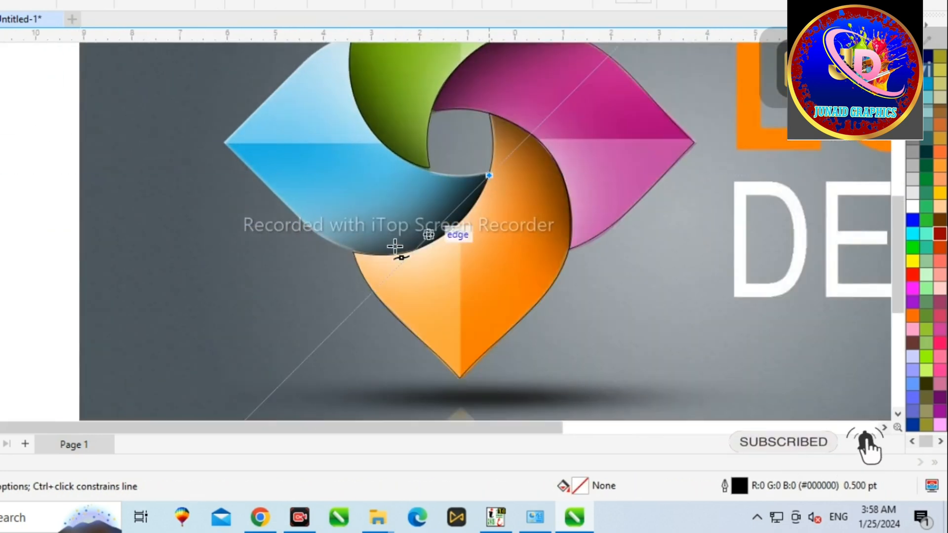
{"action": "left_click", "coordinate": [353, 253]}
{"action": "left_click", "coordinate": [226, 143]}
{"action": "scroll", "coordinate": [165, 267], "scroll_direction": "down", "scroll_amount": 2}
{"action": "scroll", "coordinate": [281, 134], "scroll_direction": "up", "scroll_amount": 3}
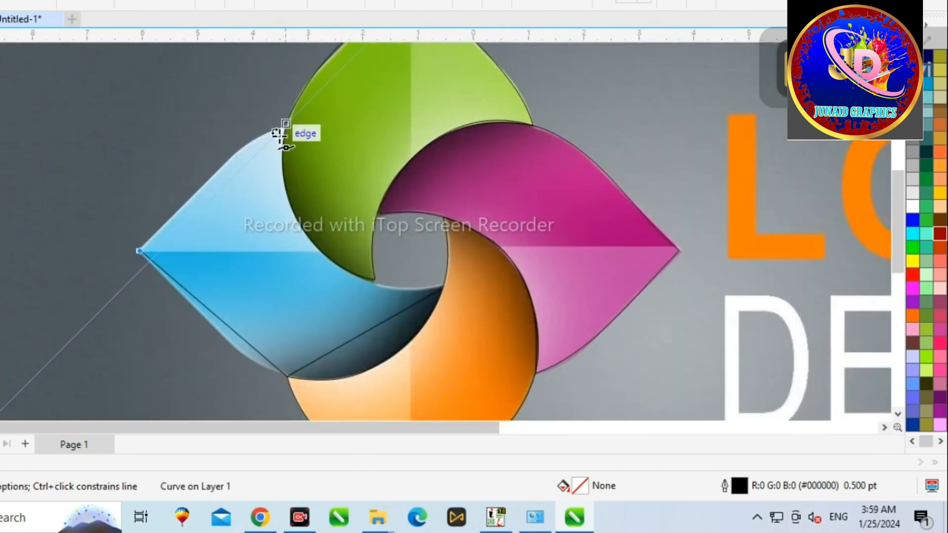
{"action": "scroll", "coordinate": [306, 237], "scroll_direction": "up", "scroll_amount": 1}
{"action": "left_click", "coordinate": [303, 234]}
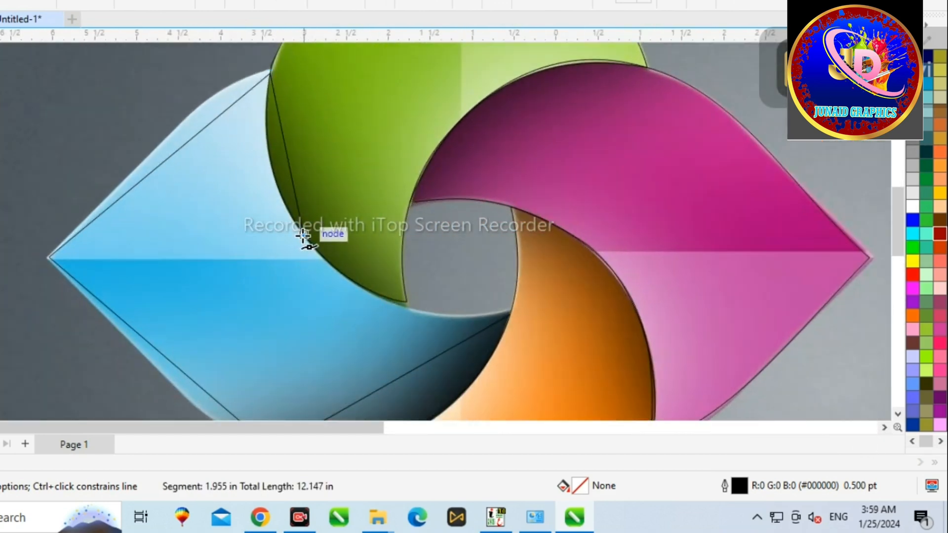
{"action": "left_click", "coordinate": [509, 314]}
{"action": "scroll", "coordinate": [413, 242], "scroll_direction": "down", "scroll_amount": 1}
Switch to the Shape tool and curve the blue petal's inner and lower edges to fit the artwork.
{"action": "key", "text": "F10"}
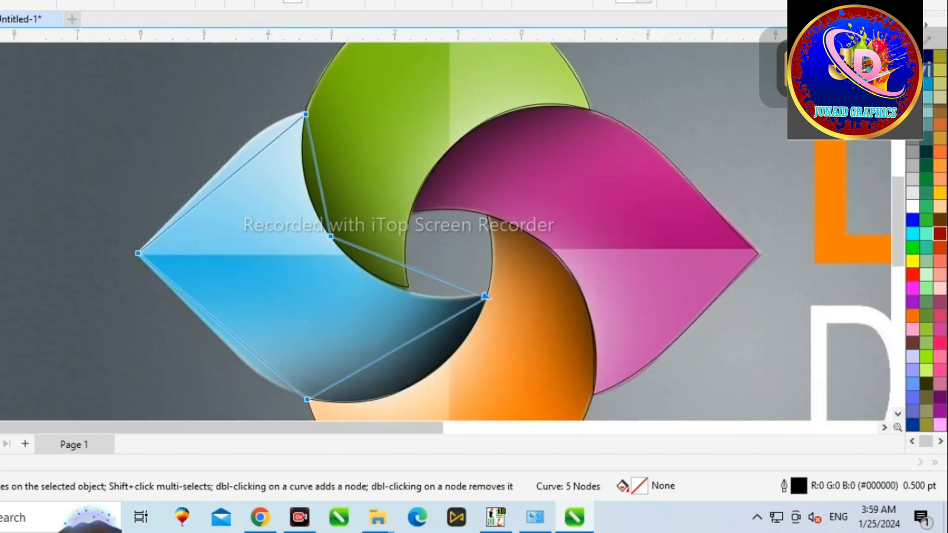
{"action": "scroll", "coordinate": [267, 89], "scroll_direction": "down", "scroll_amount": 1}
{"action": "scroll", "coordinate": [307, 156], "scroll_direction": "up", "scroll_amount": 1}
{"action": "left_click_drag", "start_coordinate": [299, 141], "coordinate": [306, 199]}
{"action": "left_click_drag", "start_coordinate": [397, 249], "coordinate": [387, 271]}
{"action": "mouse_move", "coordinate": [392, 326]}
{"action": "left_mouse_down"}
{"action": "mouse_move", "coordinate": [412, 359]}
{"action": "mouse_move", "coordinate": [364, 368]}
{"action": "left_mouse_up"}
{"action": "scroll", "coordinate": [333, 298], "scroll_direction": "down", "scroll_amount": 1}
{"action": "scroll", "coordinate": [334, 301], "scroll_direction": "up", "scroll_amount": 1}
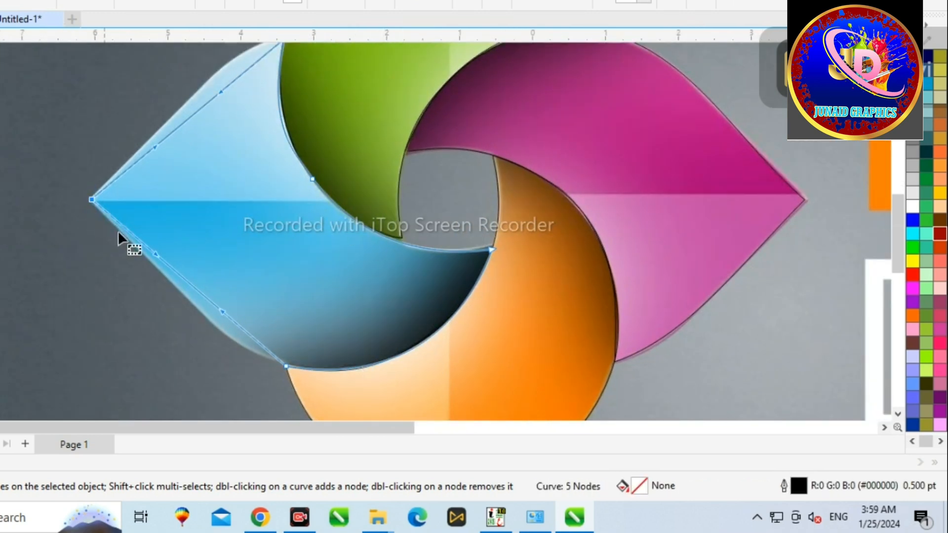
{"action": "left_click_drag", "start_coordinate": [190, 283], "coordinate": [200, 316]}
{"action": "scroll", "coordinate": [193, 223], "scroll_direction": "down", "scroll_amount": 2}
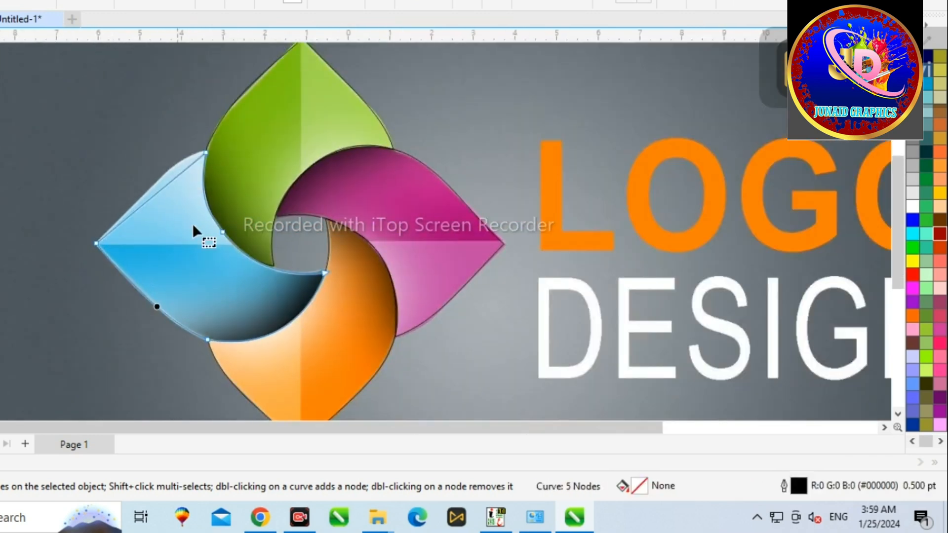
Curve the blue petal's upper-left edge to match the artwork's outline.
{"action": "scroll", "coordinate": [152, 188], "scroll_direction": "up", "scroll_amount": 2}
{"action": "mouse_move", "coordinate": [154, 197]}
{"action": "left_mouse_down"}
{"action": "mouse_move", "coordinate": [143, 187]}
{"action": "mouse_move", "coordinate": [157, 182]}
{"action": "left_mouse_up"}
{"action": "mouse_move", "coordinate": [201, 147]}
{"action": "left_mouse_down"}
{"action": "mouse_move", "coordinate": [193, 127]}
{"action": "mouse_move", "coordinate": [200, 138]}
{"action": "left_mouse_up"}
{"action": "scroll", "coordinate": [422, 246], "scroll_direction": "down", "scroll_amount": 2}
{"action": "key", "text": "space"}
Select the four traced petal outlines and move them beside the artwork.
{"action": "scroll", "coordinate": [74, 93], "scroll_direction": "down", "scroll_amount": 1}
{"action": "left_click_drag", "start_coordinate": [76, 88], "coordinate": [412, 353]}
{"action": "scroll", "coordinate": [212, 170], "scroll_direction": "down", "scroll_amount": 1}
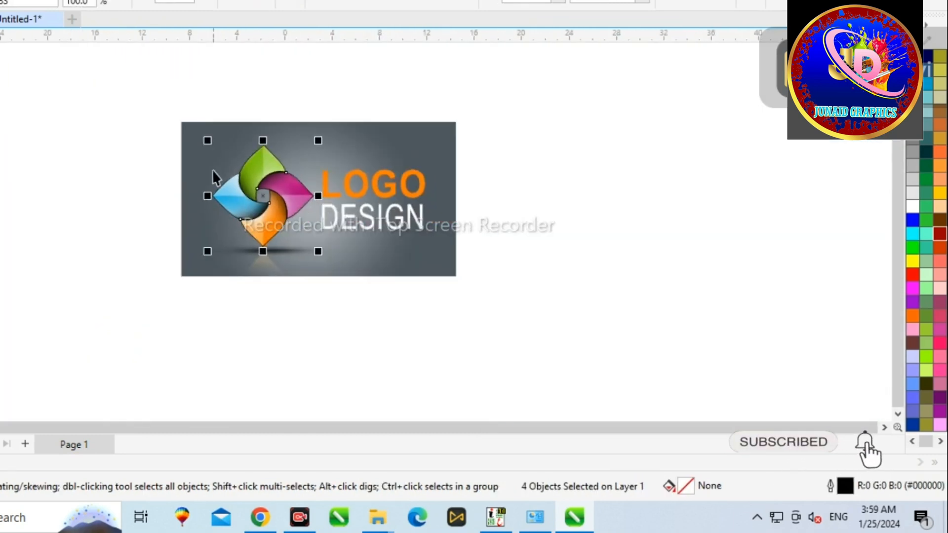
{"action": "left_click_drag", "start_coordinate": [269, 185], "coordinate": [571, 223]}
{"action": "key", "text": "ctrl+l"}
{"action": "scroll", "coordinate": [563, 180], "scroll_direction": "up", "scroll_amount": 1}
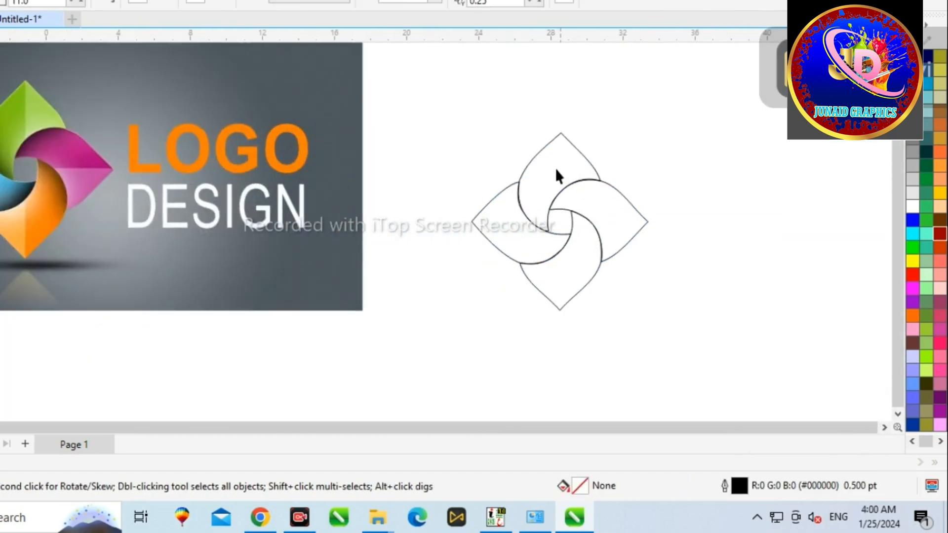
Apply a dark red fountain fill to the top petal, setting both colour nodes to dark red shades.
{"action": "left_click", "coordinate": [940, 234]}
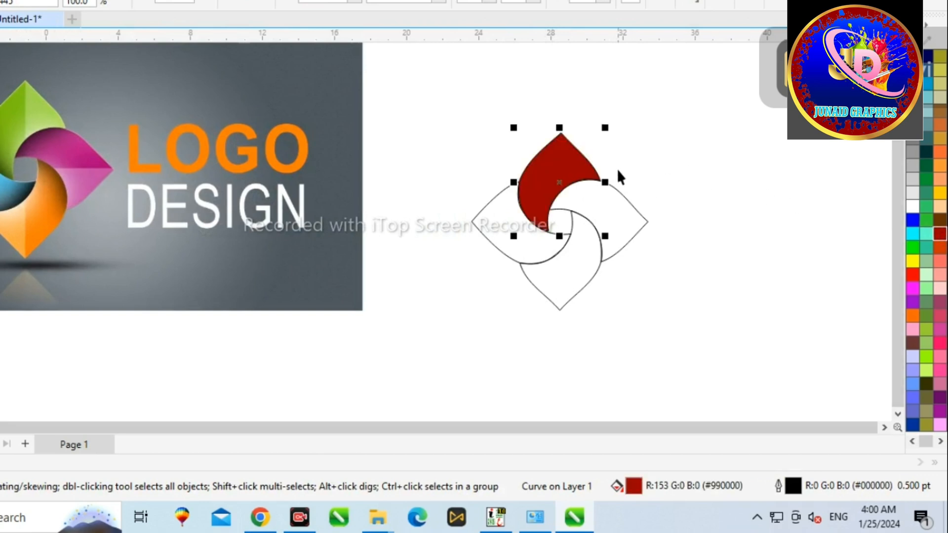
{"action": "key", "text": "F11"}
{"action": "left_click_drag", "start_coordinate": [314, 162], "coordinate": [300, 238]}
{"action": "left_click", "coordinate": [279, 299]}
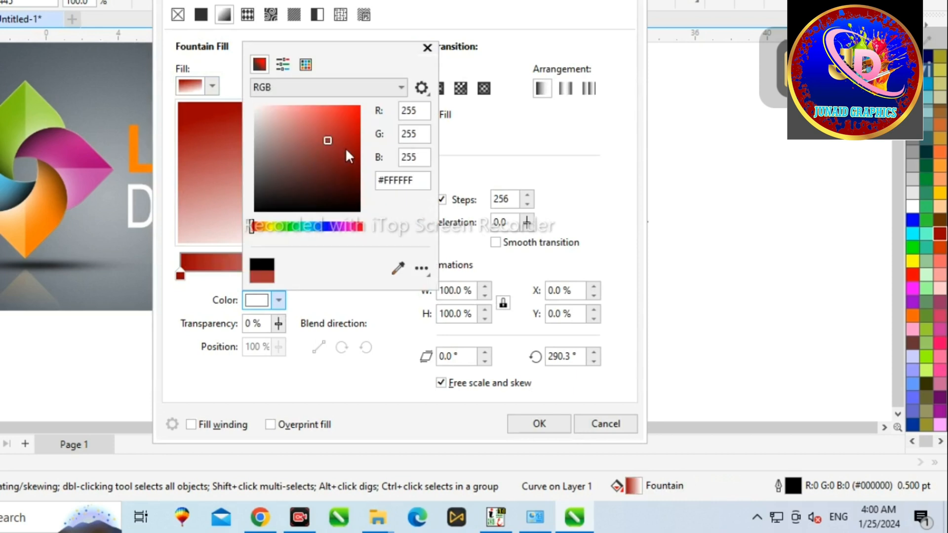
{"action": "left_click", "coordinate": [345, 162]}
{"action": "left_click", "coordinate": [426, 49]}
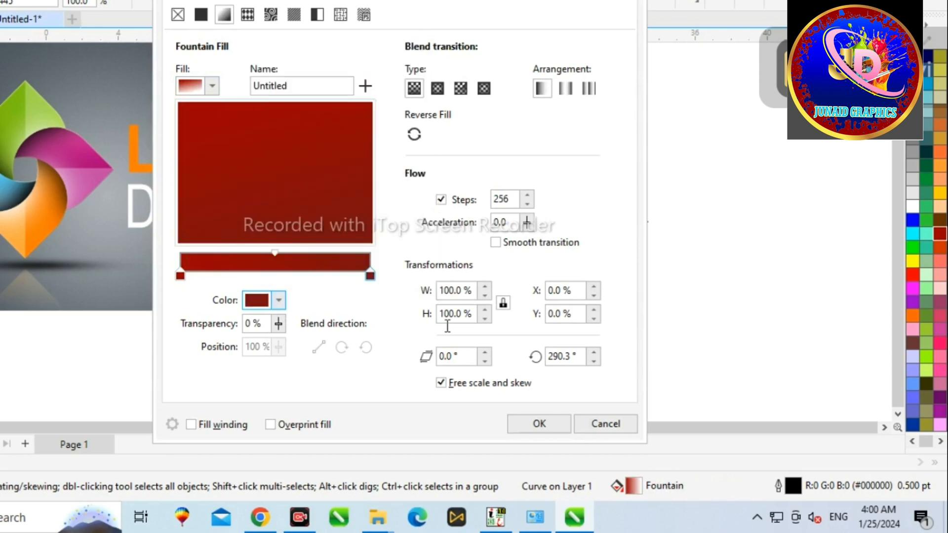
{"action": "left_click", "coordinate": [278, 299]}
{"action": "left_click", "coordinate": [341, 175]}
{"action": "left_click", "coordinate": [547, 436]}
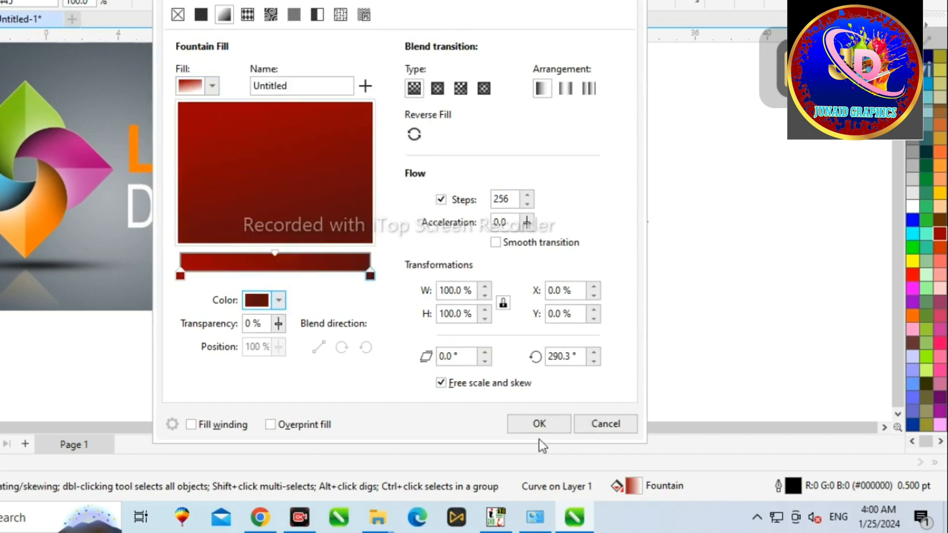
Reopen the top petal's fountain fill and set its start colour node to bright red #E32020.
{"action": "left_click", "coordinate": [539, 423]}
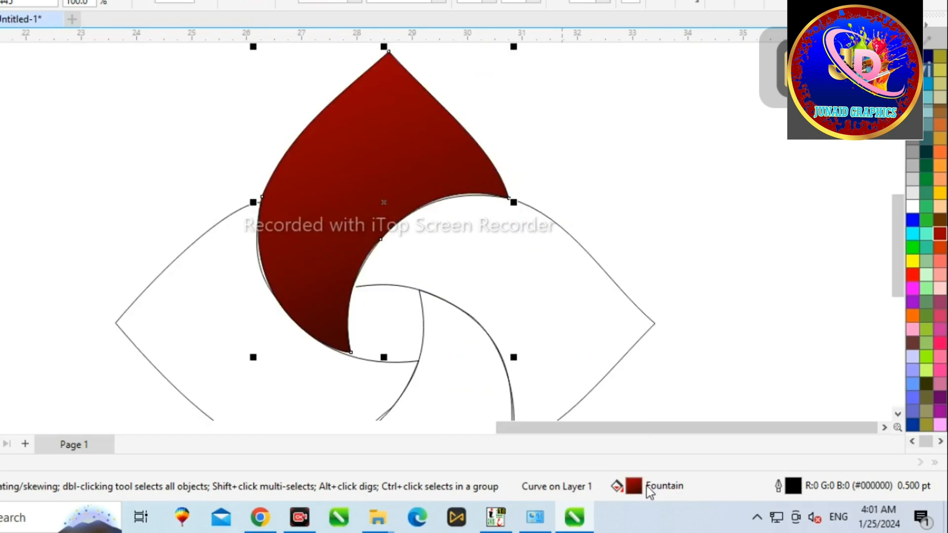
{"action": "double_click", "coordinate": [646, 485]}
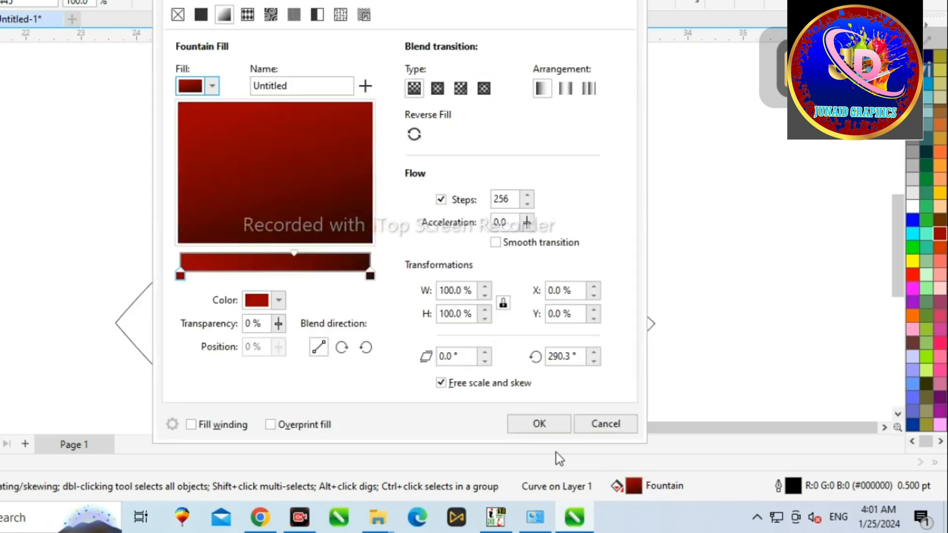
{"action": "left_click", "coordinate": [279, 299]}
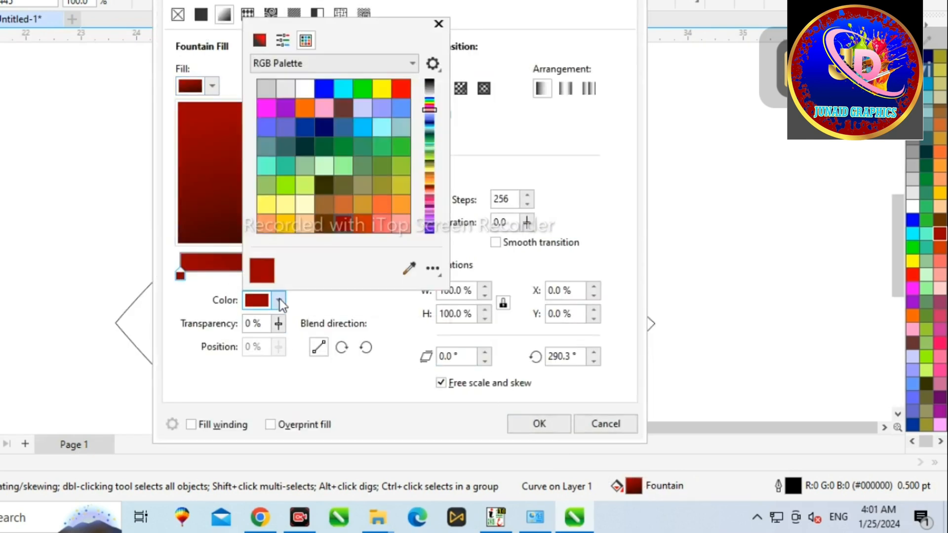
{"action": "left_click", "coordinate": [270, 39]}
{"action": "left_click", "coordinate": [348, 91]}
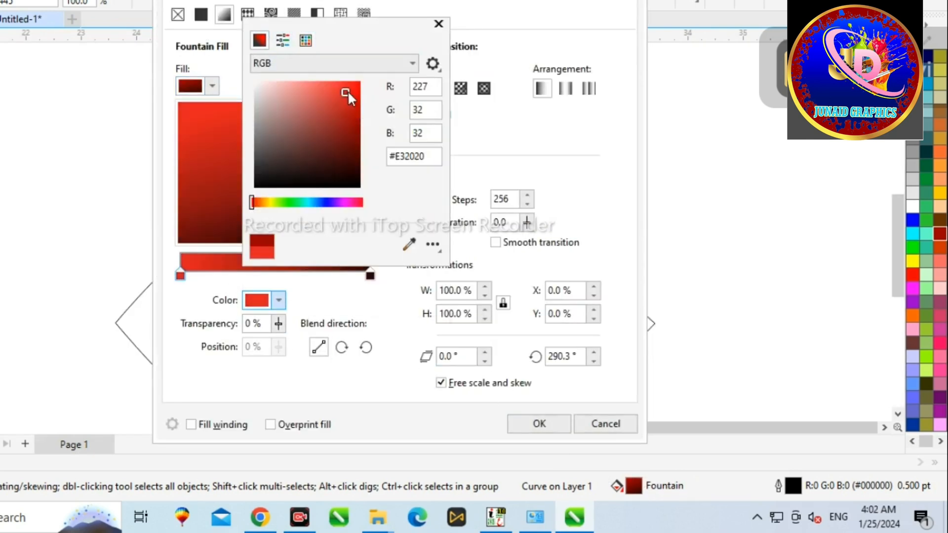
{"action": "left_click", "coordinate": [439, 24]}
{"action": "left_click", "coordinate": [539, 424]}
{"action": "scroll", "coordinate": [266, 171], "scroll_direction": "down", "scroll_amount": 2}
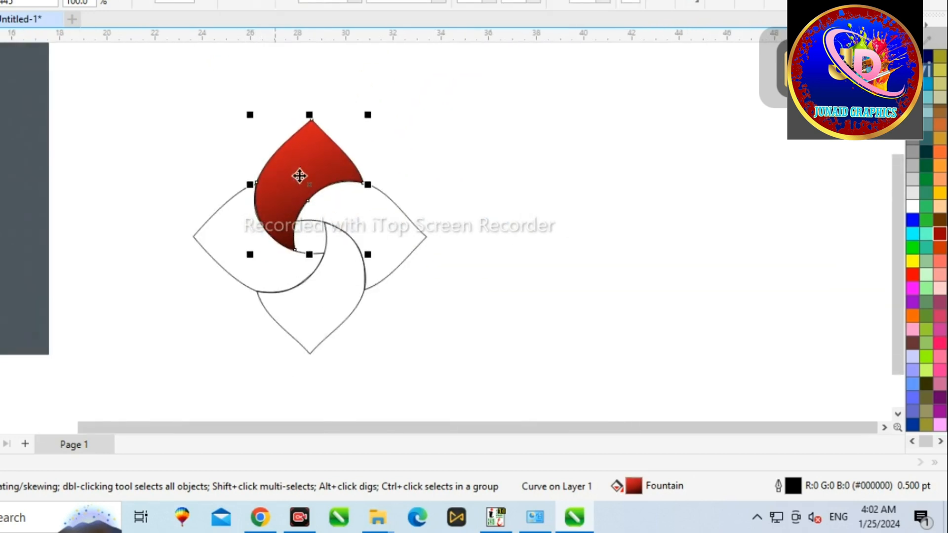
{"action": "left_click_drag", "start_coordinate": [345, 208], "coordinate": [333, 195]}
{"action": "key", "text": "ctrl+z"}
{"action": "left_click", "coordinate": [440, 185]}
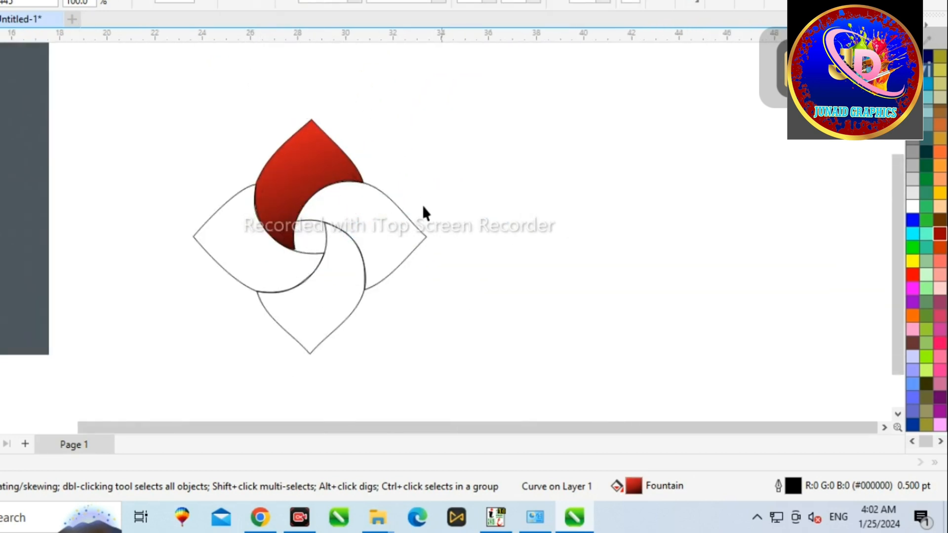
Copy the top petal's fill onto the bottom petal with the attributes eyedropper.
{"action": "left_click", "coordinate": [350, 283]}
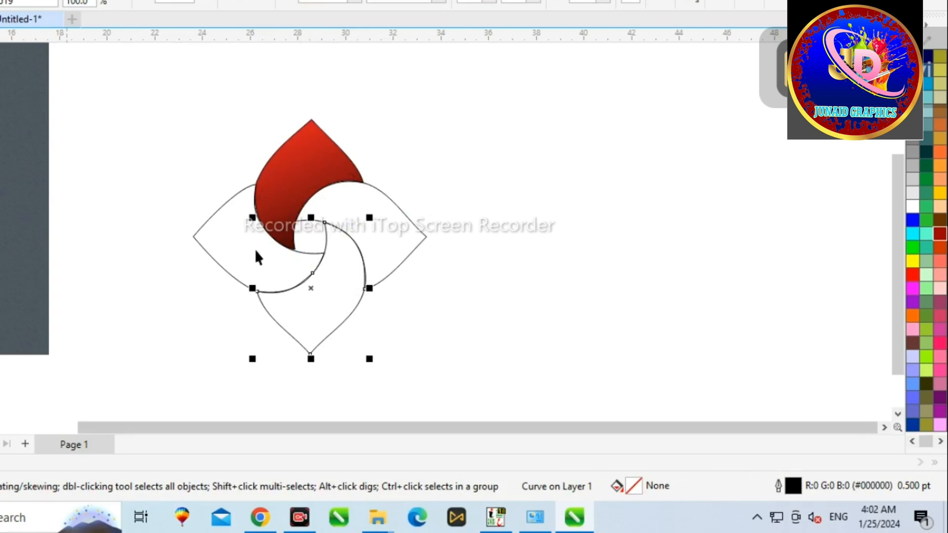
{"action": "left_click", "coordinate": [317, 144]}
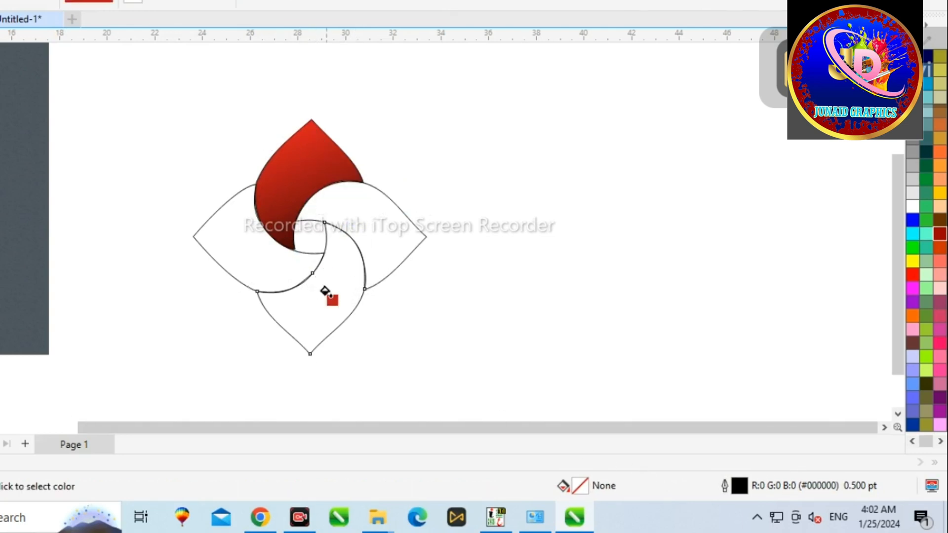
{"action": "left_click", "coordinate": [328, 296]}
{"action": "key", "text": "space"}
{"action": "left_click", "coordinate": [322, 181]}
{"action": "left_click", "coordinate": [309, 291]}
{"action": "scroll", "coordinate": [311, 291], "scroll_direction": "up", "scroll_amount": 1}
{"action": "key", "text": "ctrl+z"}
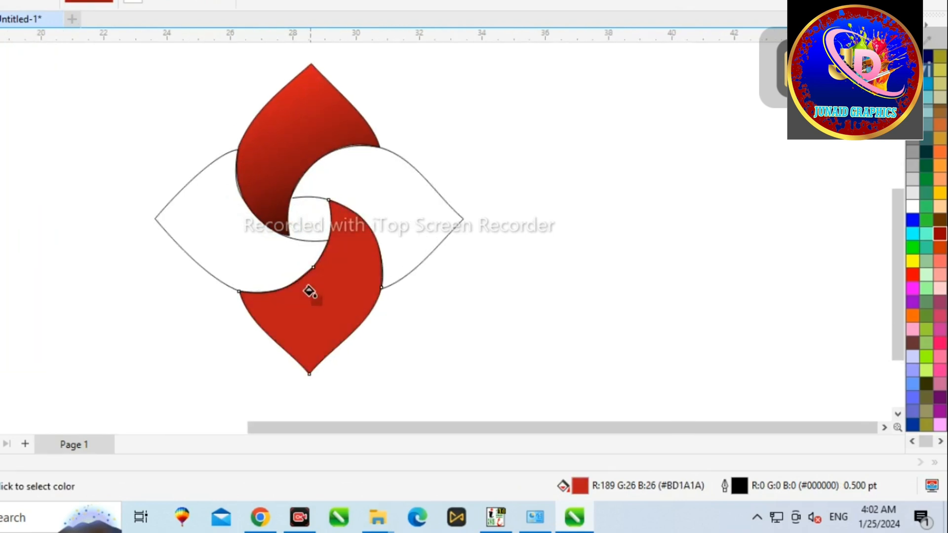
Set the bottom petal's fountain fill end node to dark red #6B0808.
{"action": "key", "text": "F11"}
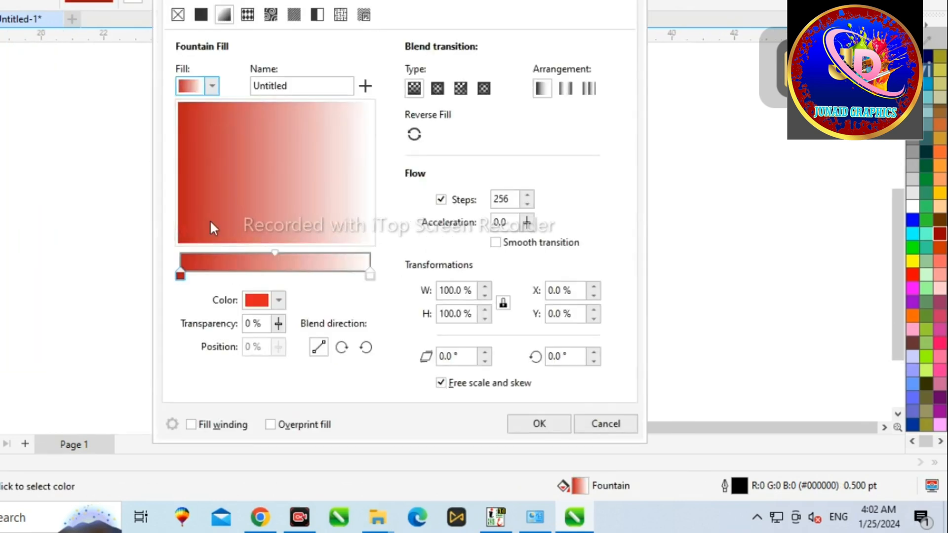
{"action": "left_click", "coordinate": [370, 274]}
{"action": "left_click", "coordinate": [278, 300]}
{"action": "left_click", "coordinate": [344, 152]}
{"action": "left_click_drag", "start_coordinate": [345, 152], "coordinate": [352, 169]}
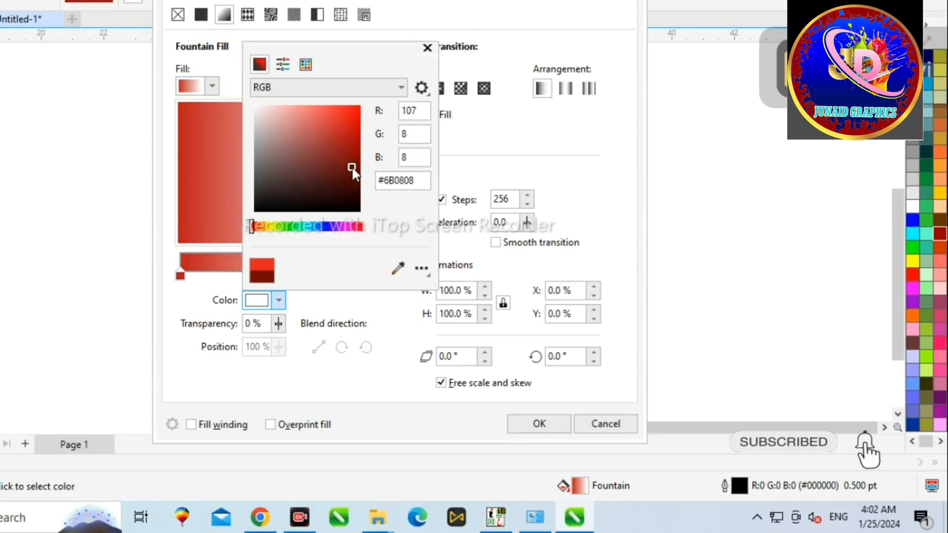
{"action": "left_click", "coordinate": [428, 48]}
{"action": "left_click", "coordinate": [539, 423]}
Switch to the Shape tool and curve the yellow right petal's inner upper edge to fit the red petal.
{"action": "scroll", "coordinate": [313, 235], "scroll_direction": "down", "scroll_amount": 1}
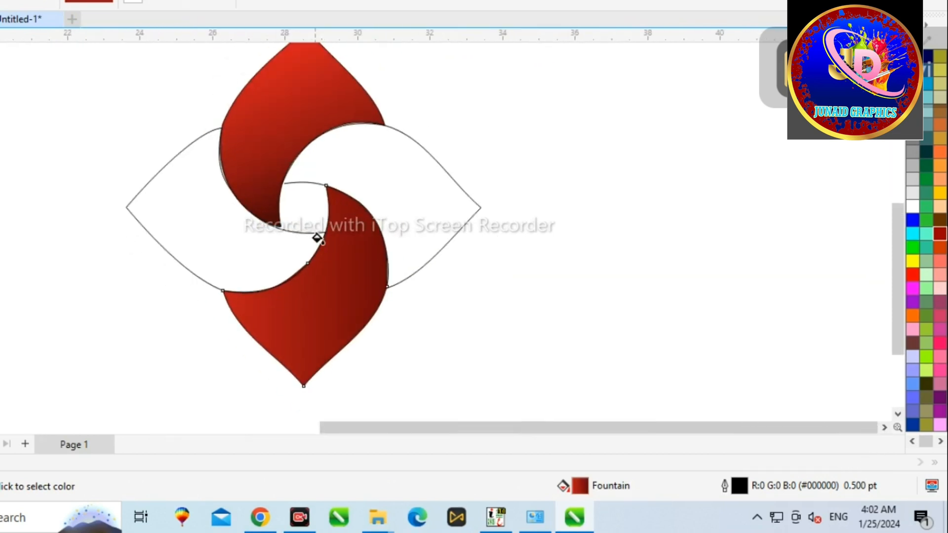
{"action": "scroll", "coordinate": [313, 235], "scroll_direction": "up", "scroll_amount": 2}
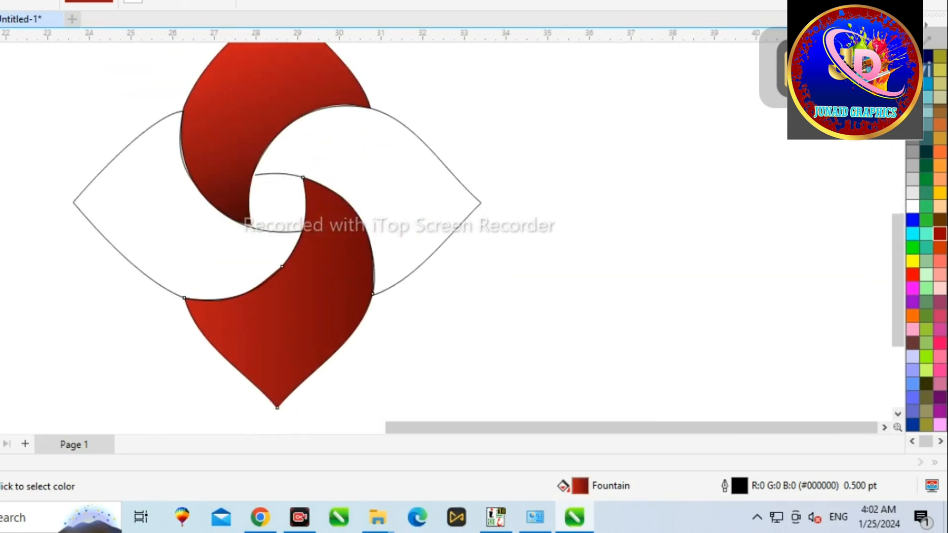
{"action": "key", "text": "space"}
{"action": "scroll", "coordinate": [233, 188], "scroll_direction": "down", "scroll_amount": 1}
{"action": "scroll", "coordinate": [248, 149], "scroll_direction": "down", "scroll_amount": 3}
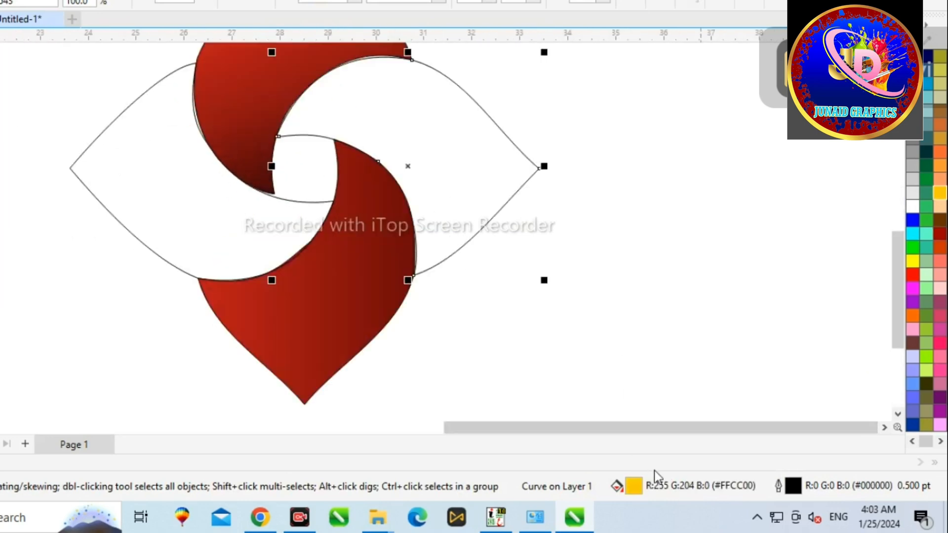
{"action": "scroll", "coordinate": [632, 378], "scroll_direction": "down", "scroll_amount": 2}
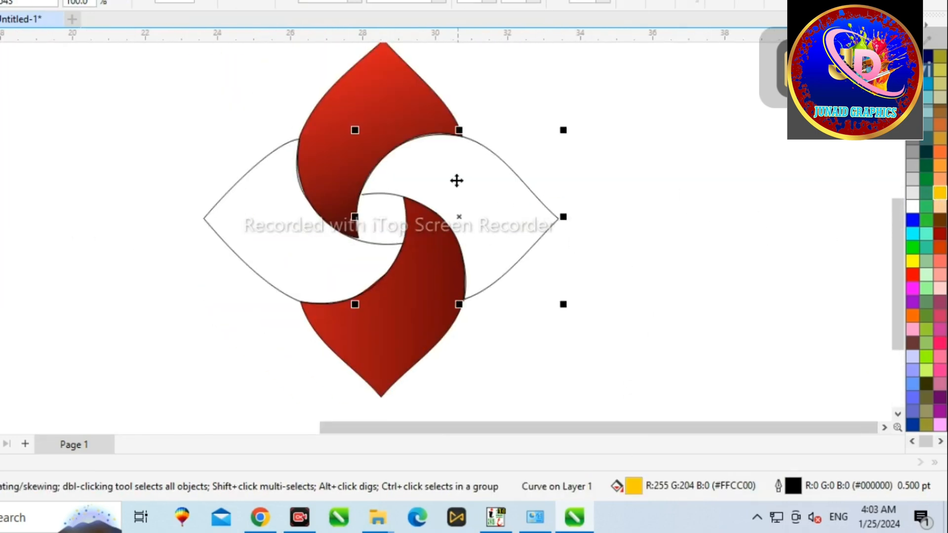
{"action": "key", "text": "F10"}
{"action": "scroll", "coordinate": [356, 196], "scroll_direction": "up", "scroll_amount": 5}
{"action": "left_click_drag", "start_coordinate": [433, 194], "coordinate": [381, 202]}
{"action": "scroll", "coordinate": [390, 207], "scroll_direction": "down", "scroll_amount": 3}
{"action": "scroll", "coordinate": [401, 200], "scroll_direction": "up", "scroll_amount": 3}
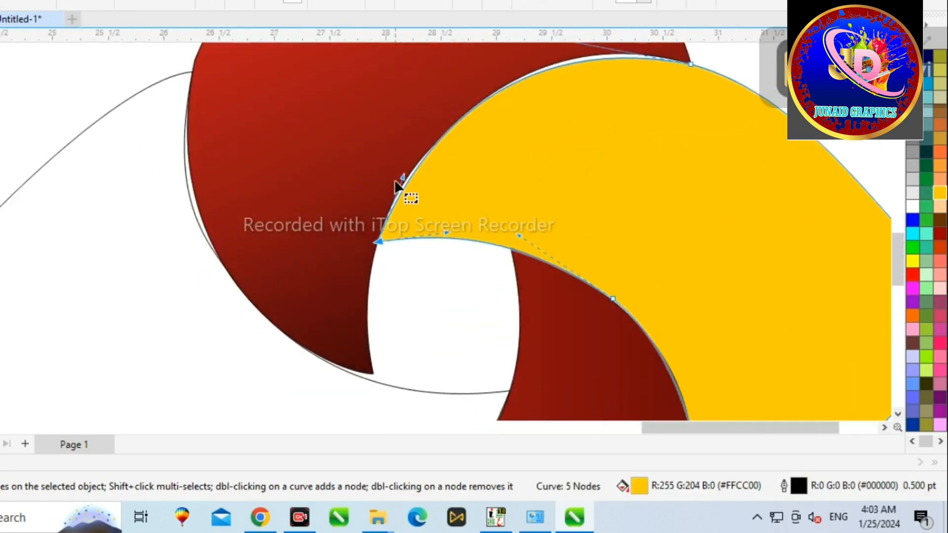
{"action": "left_click_drag", "start_coordinate": [421, 168], "coordinate": [390, 158]}
Adjust the yellow right petal's top node handle to smooth its upper curve.
{"action": "scroll", "coordinate": [390, 158], "scroll_direction": "down", "scroll_amount": 2}
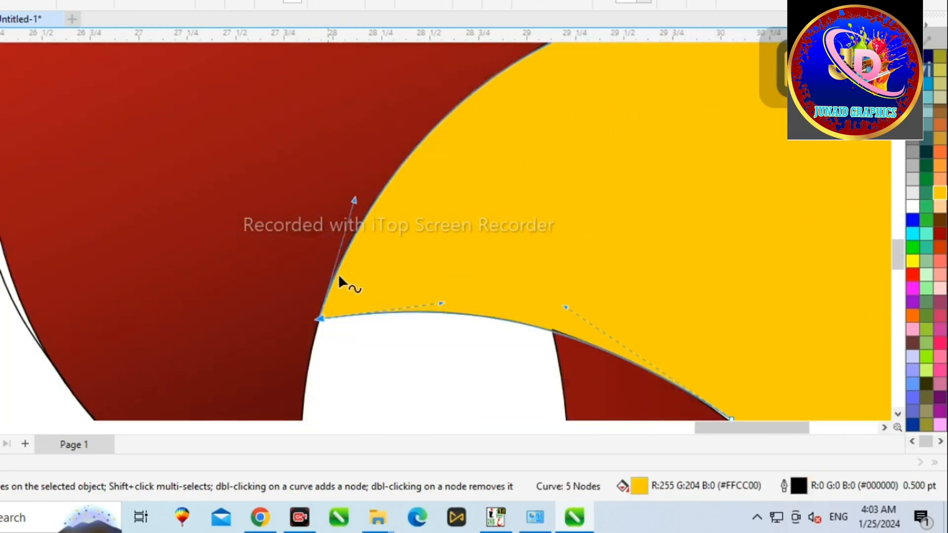
{"action": "scroll", "coordinate": [340, 277], "scroll_direction": "down", "scroll_amount": 2}
{"action": "scroll", "coordinate": [588, 104], "scroll_direction": "up", "scroll_amount": 2}
{"action": "left_click_drag", "start_coordinate": [312, 104], "coordinate": [341, 79]}
{"action": "scroll", "coordinate": [355, 123], "scroll_direction": "down", "scroll_amount": 2}
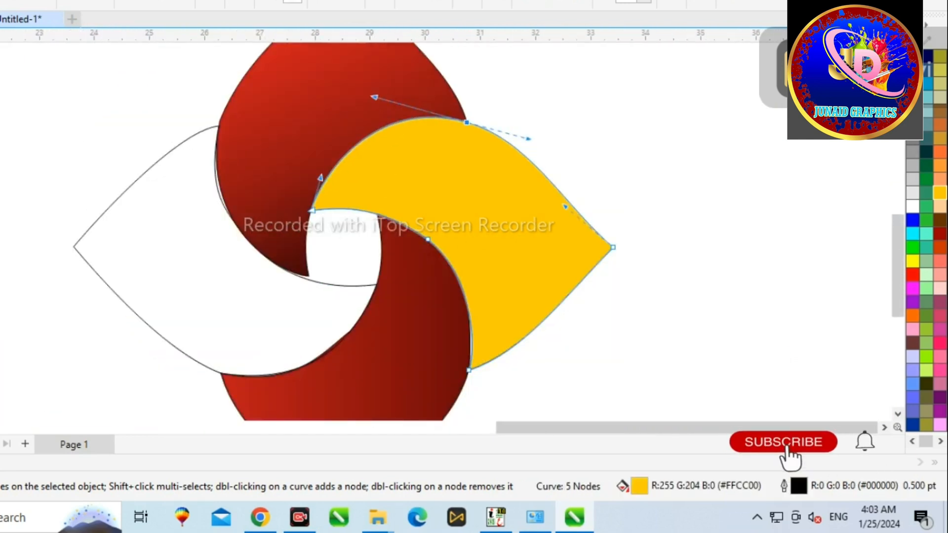
{"action": "key", "text": "space"}
{"action": "scroll", "coordinate": [494, 345], "scroll_direction": "up", "scroll_amount": 2}
{"action": "scroll", "coordinate": [420, 277], "scroll_direction": "down", "scroll_amount": 2}
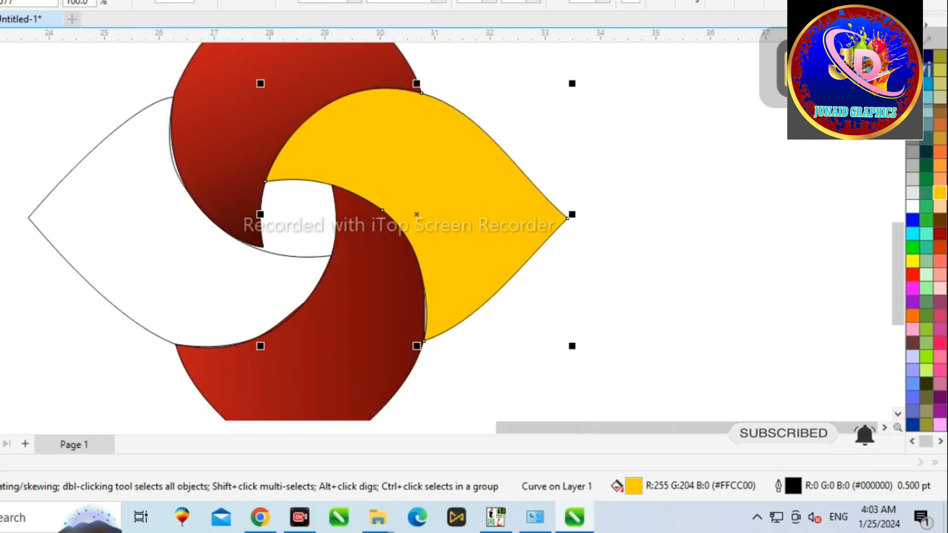
Reshape the yellow right petal's lower inner curve to meet the bottom red petal.
{"action": "key", "text": "space"}
{"action": "scroll", "coordinate": [365, 291], "scroll_direction": "down", "scroll_amount": 1}
{"action": "scroll", "coordinate": [420, 324], "scroll_direction": "up", "scroll_amount": 2}
{"action": "scroll", "coordinate": [421, 324], "scroll_direction": "up", "scroll_amount": 1}
{"action": "left_click_drag", "start_coordinate": [421, 325], "coordinate": [364, 291]}
{"action": "scroll", "coordinate": [386, 300], "scroll_direction": "down", "scroll_amount": 1}
{"action": "left_click_drag", "start_coordinate": [404, 260], "coordinate": [395, 262]}
{"action": "scroll", "coordinate": [462, 270], "scroll_direction": "down", "scroll_amount": 1}
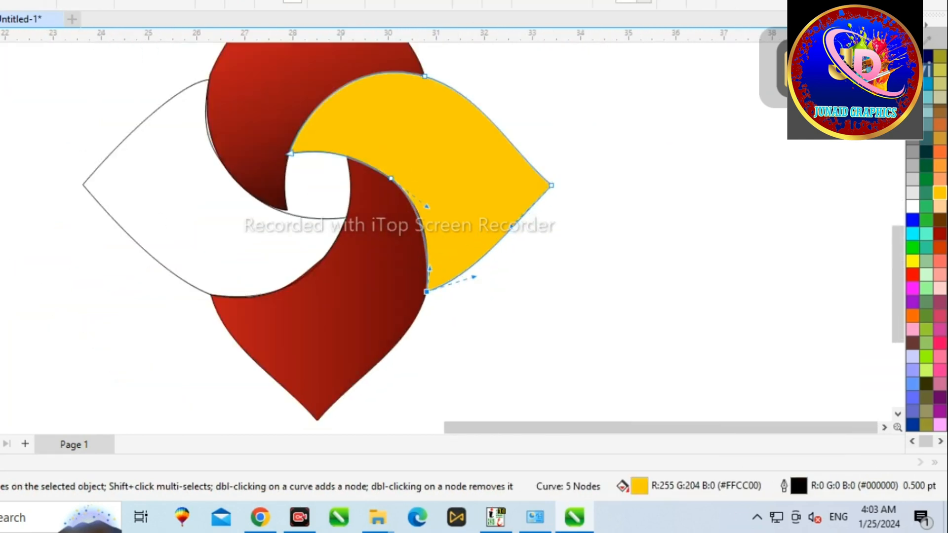
{"action": "key", "text": "space"}
Fill the left petal yellow and set its fountain fill end node to a dark olive shade.
{"action": "left_click", "coordinate": [165, 270]}
{"action": "left_click", "coordinate": [940, 194]}
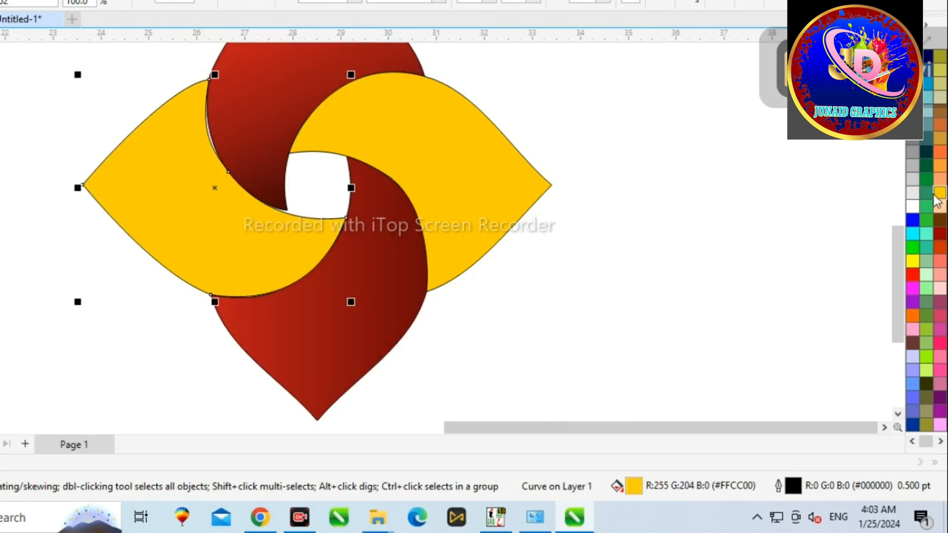
{"action": "key", "text": "F11"}
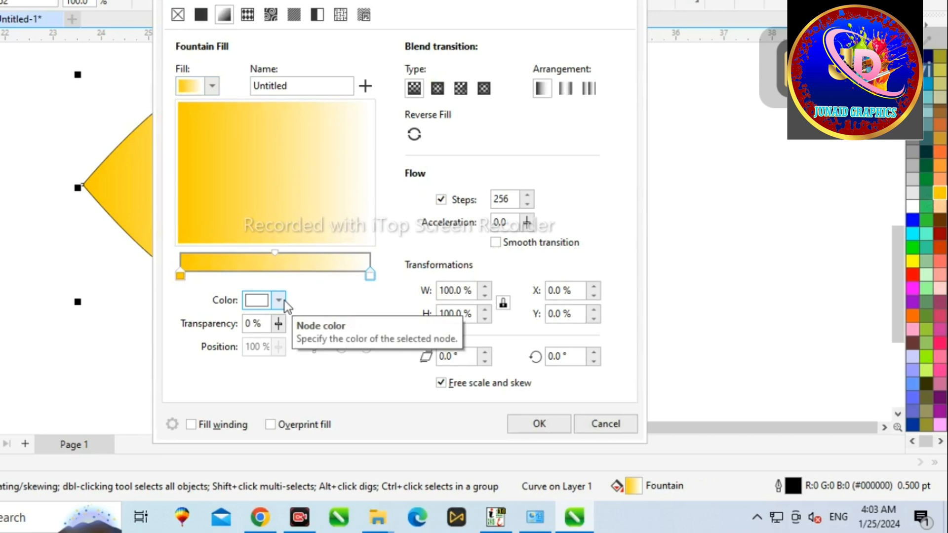
{"action": "left_click", "coordinate": [283, 300]}
{"action": "left_click", "coordinate": [270, 229]}
{"action": "left_click", "coordinate": [347, 156]}
{"action": "left_click", "coordinate": [348, 158]}
{"action": "left_click", "coordinate": [427, 47]}
{"action": "left_click", "coordinate": [537, 422]}
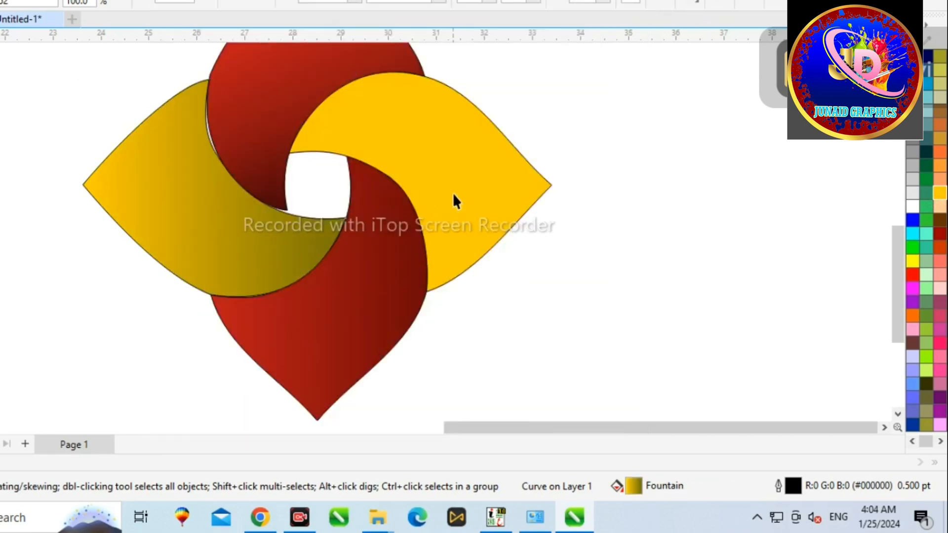
Try a fountain fill on the right petal from dark gold #9E8009 to yellow-green #9AB514, then undo it.
{"action": "key", "text": "F11"}
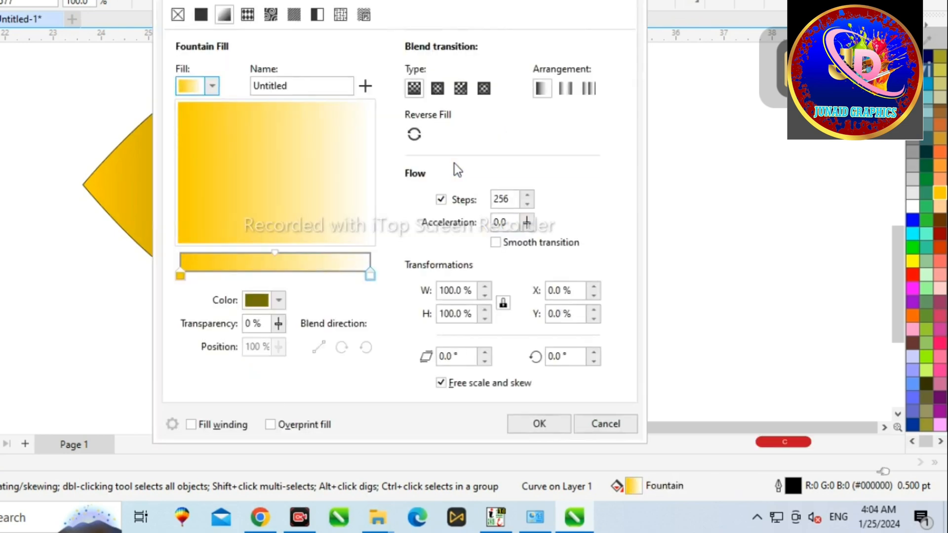
{"action": "left_click", "coordinate": [181, 275]}
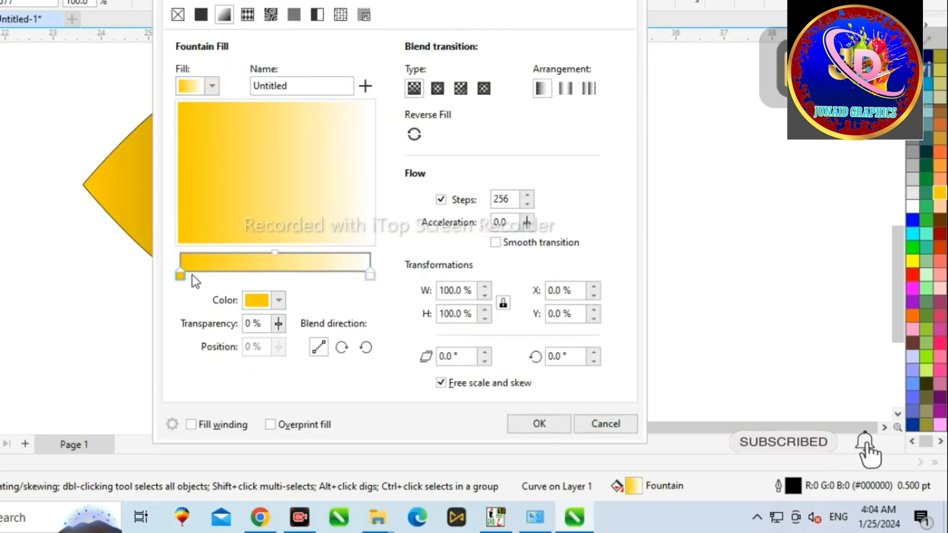
{"action": "left_click", "coordinate": [370, 274]}
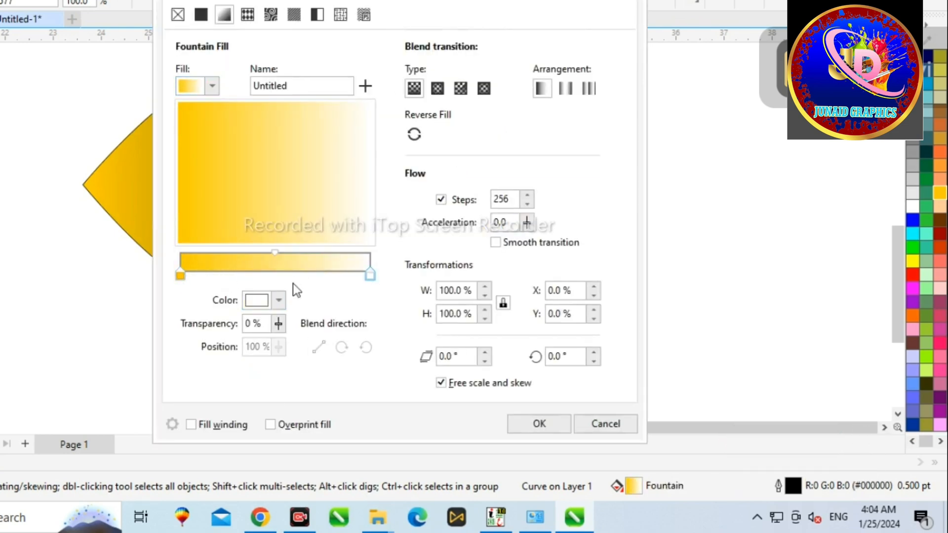
{"action": "left_click", "coordinate": [275, 300]}
{"action": "left_click", "coordinate": [273, 226]}
{"action": "left_click", "coordinate": [348, 134]}
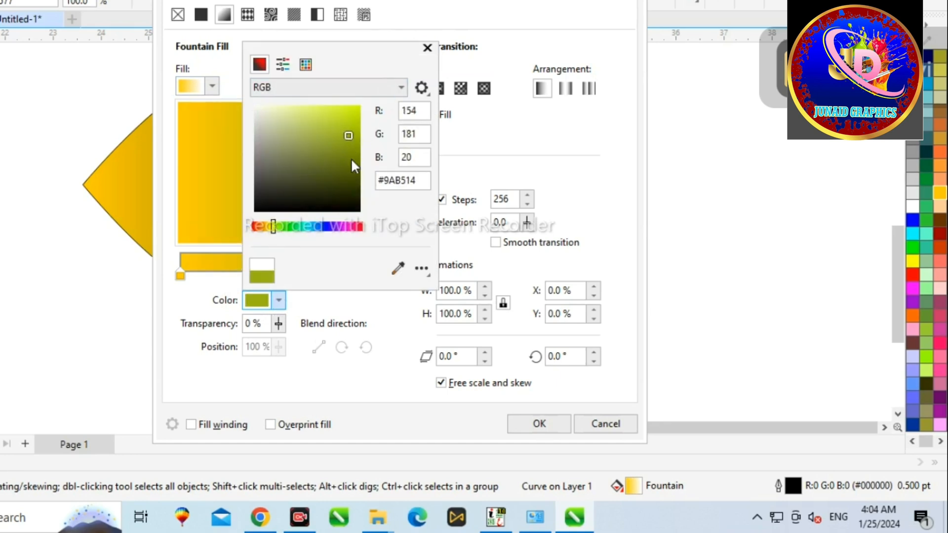
{"action": "left_click", "coordinate": [162, 277]}
{"action": "left_click", "coordinate": [179, 274]}
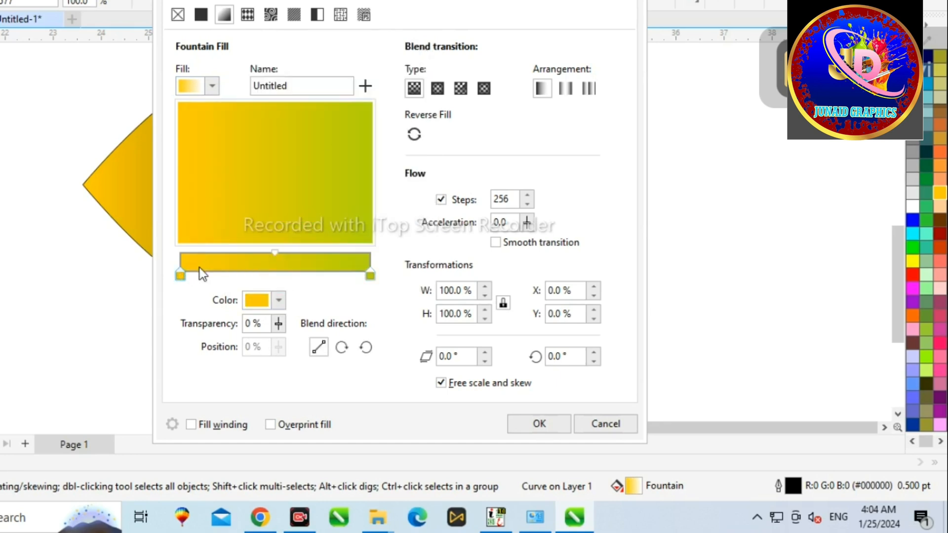
{"action": "left_click", "coordinate": [279, 300]}
{"action": "left_click", "coordinate": [261, 73]}
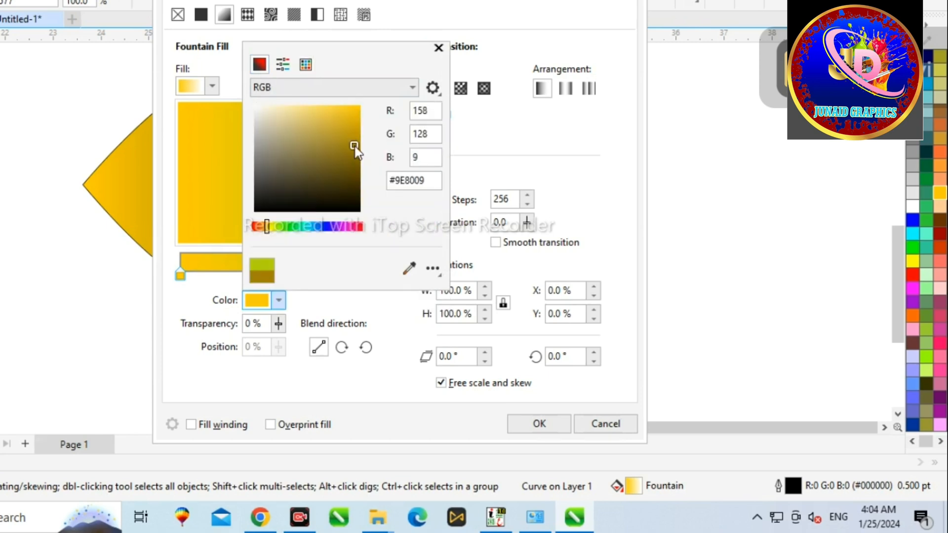
{"action": "left_click", "coordinate": [277, 228]}
{"action": "left_click", "coordinate": [341, 158]}
{"action": "left_click", "coordinate": [438, 49]}
{"action": "left_click", "coordinate": [539, 424]}
{"action": "key", "text": "ctrl+z"}
Copy the left petal's fill onto the right petal with the colour eyedropper.
{"action": "left_click", "coordinate": [1, 212]}
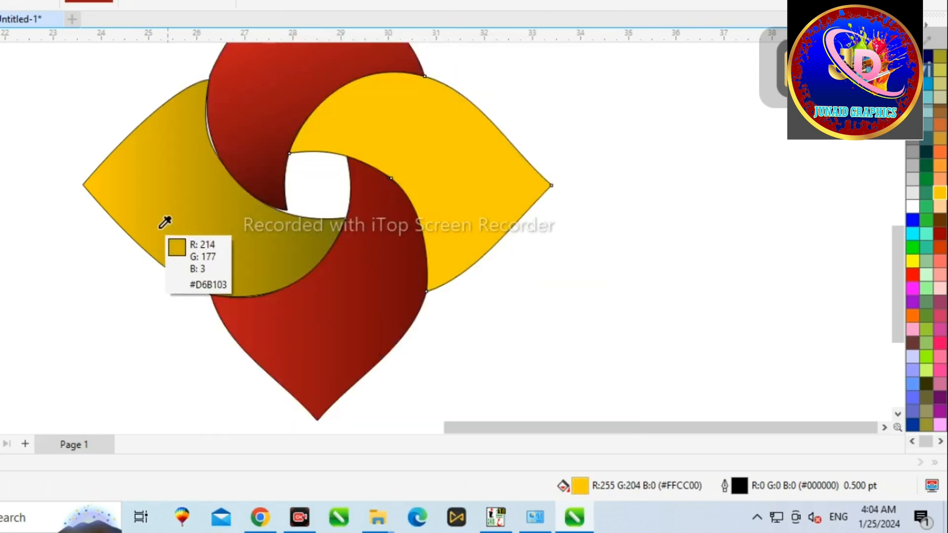
{"action": "left_click", "coordinate": [266, 231]}
{"action": "left_click", "coordinate": [316, 147]}
Set the right petal's fountain fill end node to a bright yellow.
{"action": "key", "text": "F11"}
{"action": "left_click", "coordinate": [369, 274]}
{"action": "left_click", "coordinate": [278, 299]}
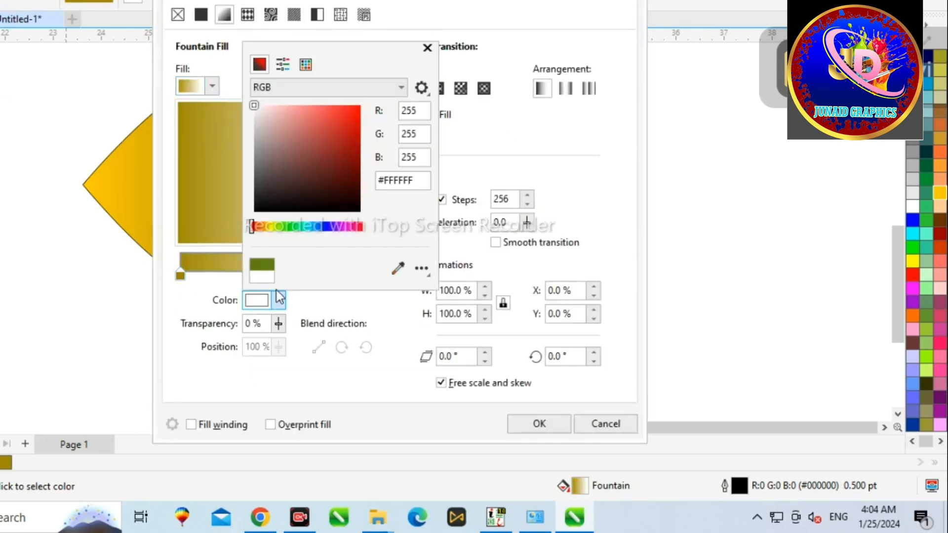
{"action": "left_click", "coordinate": [267, 227]}
{"action": "left_click_drag", "start_coordinate": [294, 168], "coordinate": [377, 99]}
{"action": "left_click", "coordinate": [526, 421]}
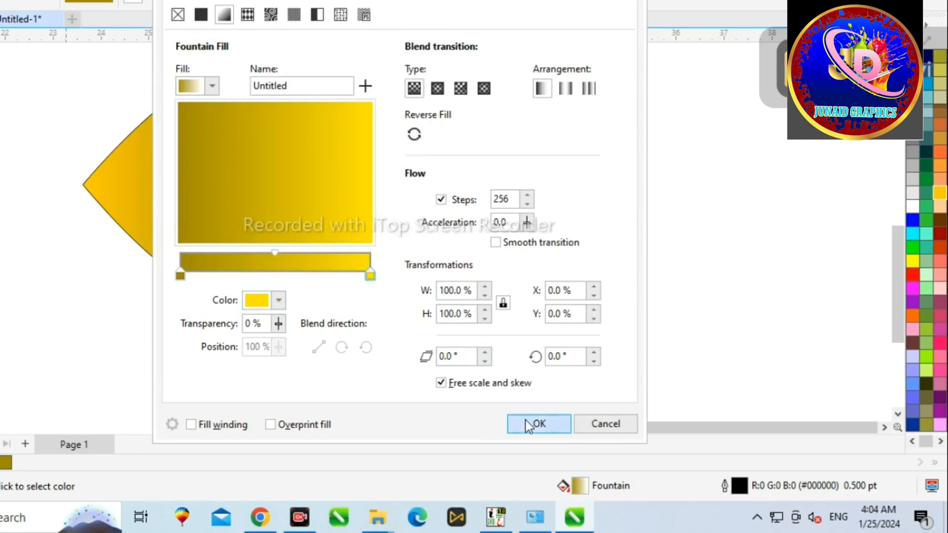
{"action": "left_click", "coordinate": [537, 423]}
Select all four petals and remove their outlines.
{"action": "scroll", "coordinate": [346, 200], "scroll_direction": "down", "scroll_amount": 2}
{"action": "left_click_drag", "start_coordinate": [162, 64], "coordinate": [503, 316]}
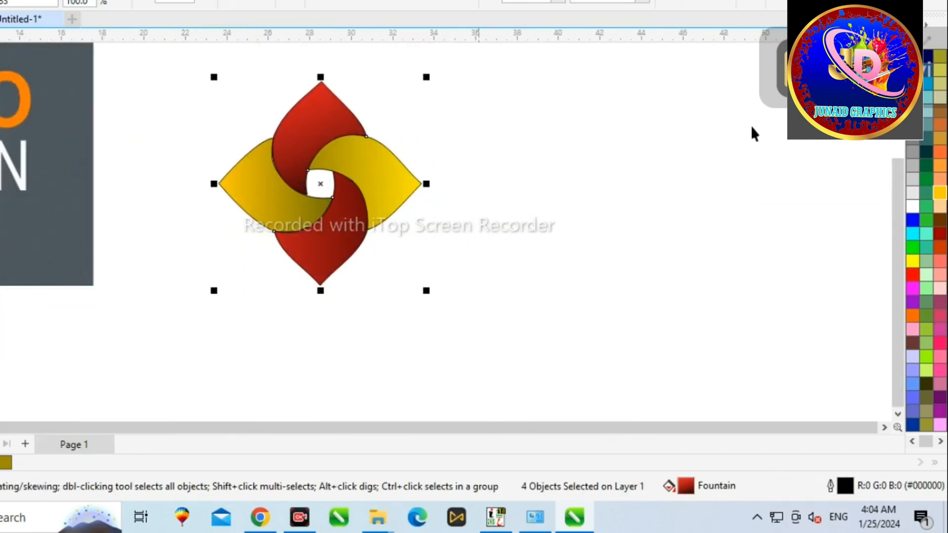
{"action": "right_click", "coordinate": [912, 56]}
{"action": "scroll", "coordinate": [284, 178], "scroll_direction": "up", "scroll_amount": 2}
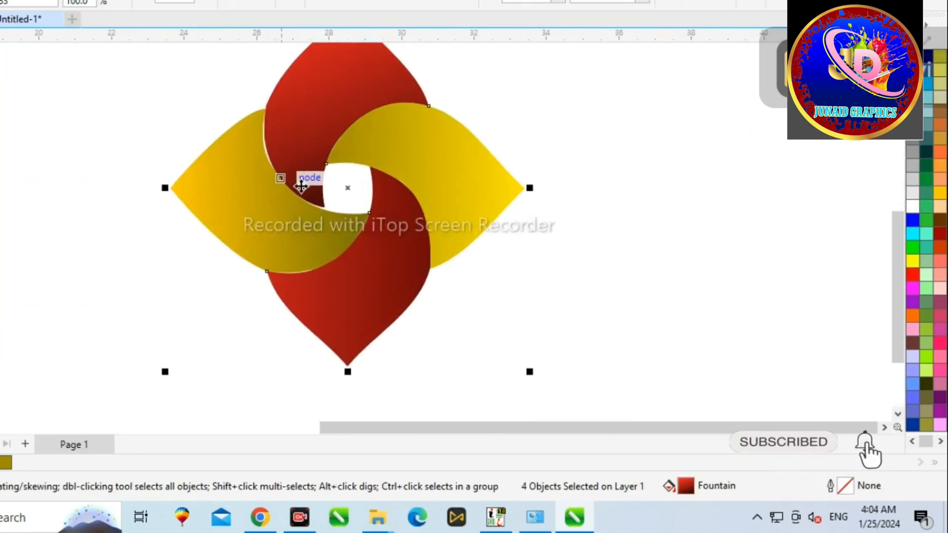
Switch to the Shape tool and adjust the right petal's inner nodes to fit snugly against the red petals.
{"action": "scroll", "coordinate": [317, 194], "scroll_direction": "down", "scroll_amount": 2}
{"action": "key", "text": "Escape"}
{"action": "left_click", "coordinate": [309, 196]}
{"action": "key", "text": "F10"}
{"action": "scroll", "coordinate": [247, 141], "scroll_direction": "up", "scroll_amount": 3}
{"action": "scroll", "coordinate": [345, 170], "scroll_direction": "up", "scroll_amount": 2}
{"action": "left_click", "coordinate": [353, 126]}
{"action": "scroll", "coordinate": [476, 218], "scroll_direction": "down", "scroll_amount": 1}
{"action": "left_click", "coordinate": [477, 221]}
{"action": "scroll", "coordinate": [459, 244], "scroll_direction": "up", "scroll_amount": 4}
{"action": "left_click_drag", "start_coordinate": [430, 287], "coordinate": [425, 292]}
{"action": "scroll", "coordinate": [360, 162], "scroll_direction": "down", "scroll_amount": 4}
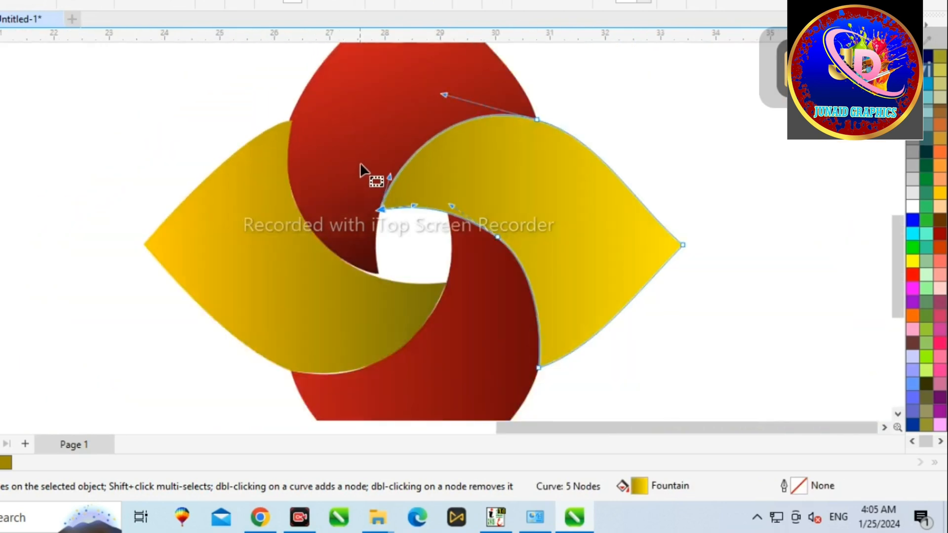
{"action": "scroll", "coordinate": [390, 290], "scroll_direction": "up", "scroll_amount": 4}
{"action": "left_click_drag", "start_coordinate": [471, 267], "coordinate": [454, 232]}
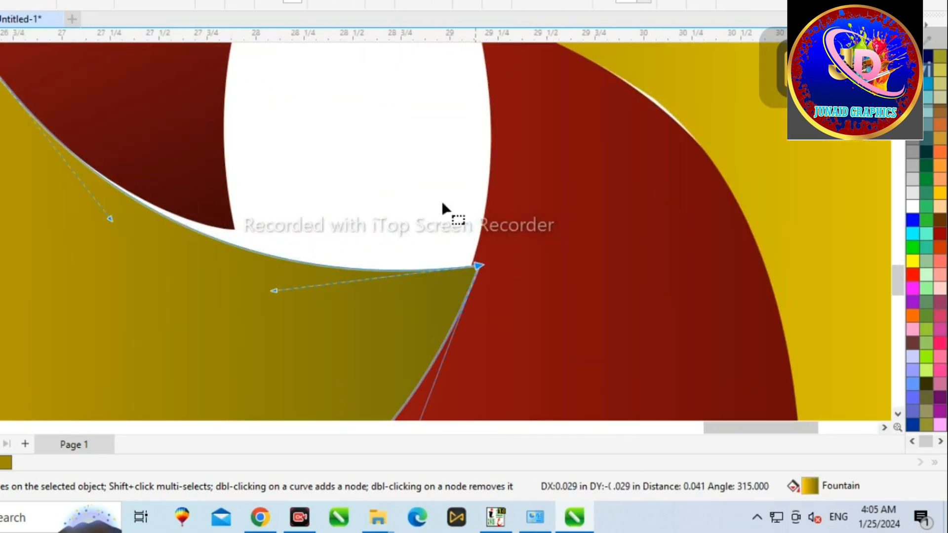